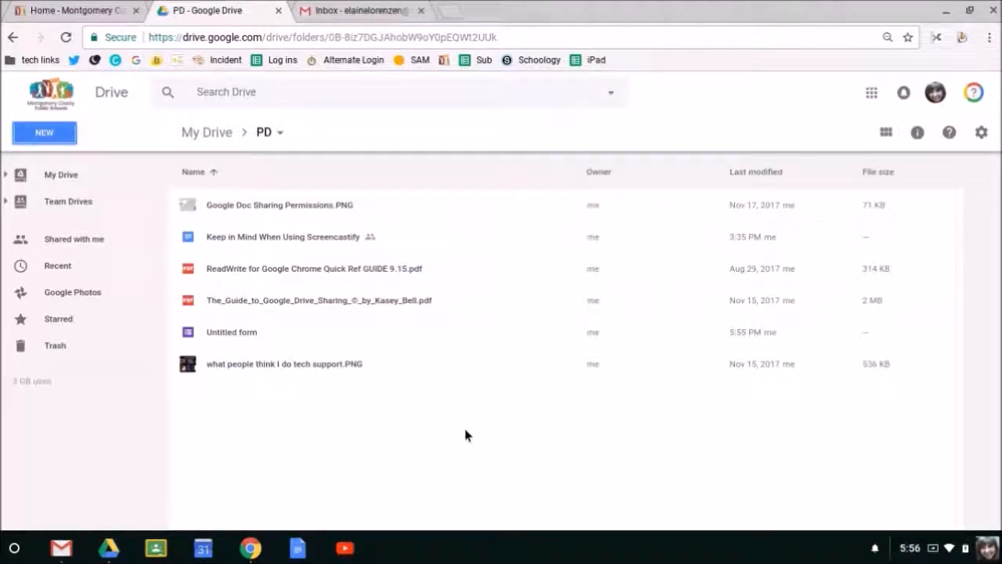
Create a new Google Form in the PD folder of Google Drive.
click(45, 134)
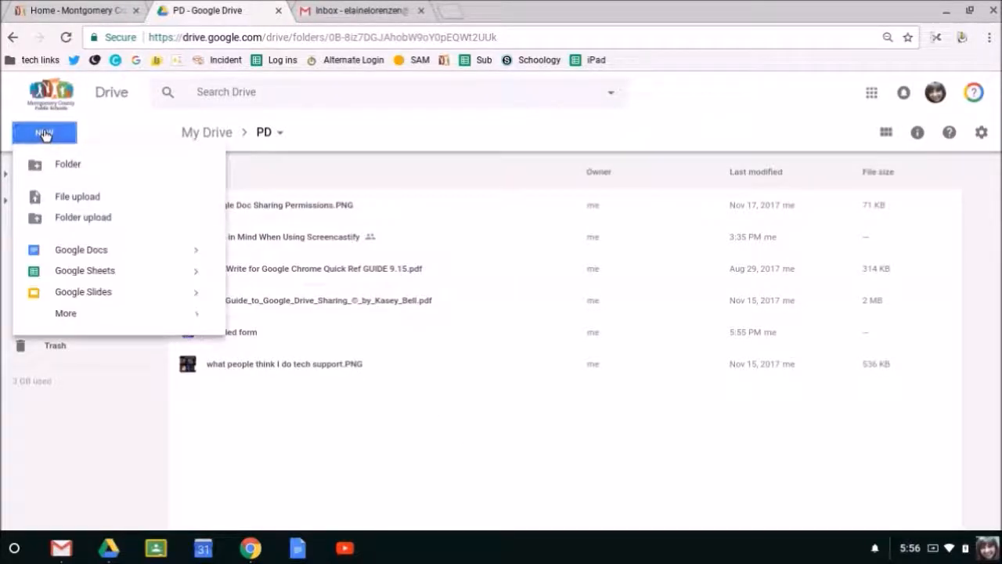
mouse_move(96, 315)
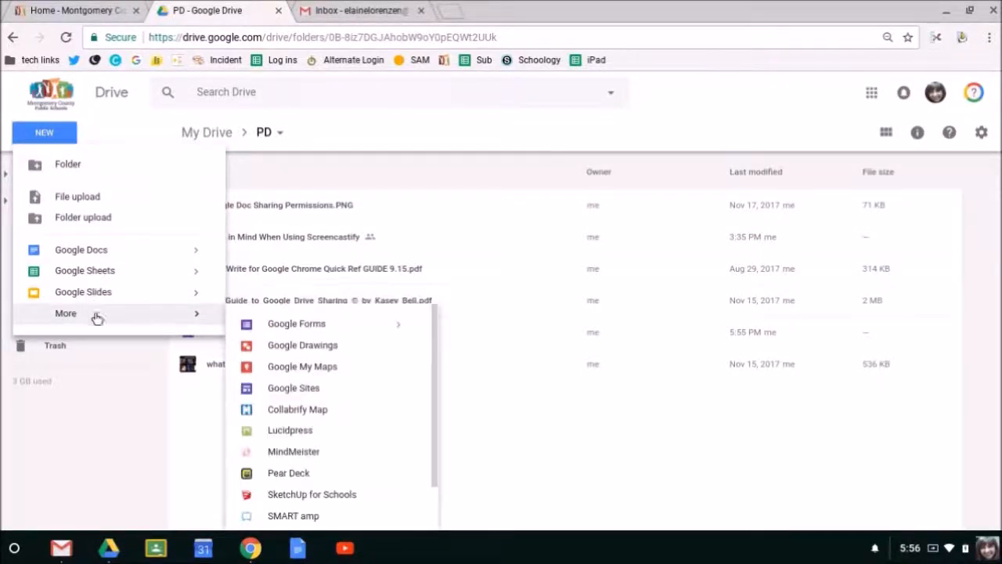
click(296, 323)
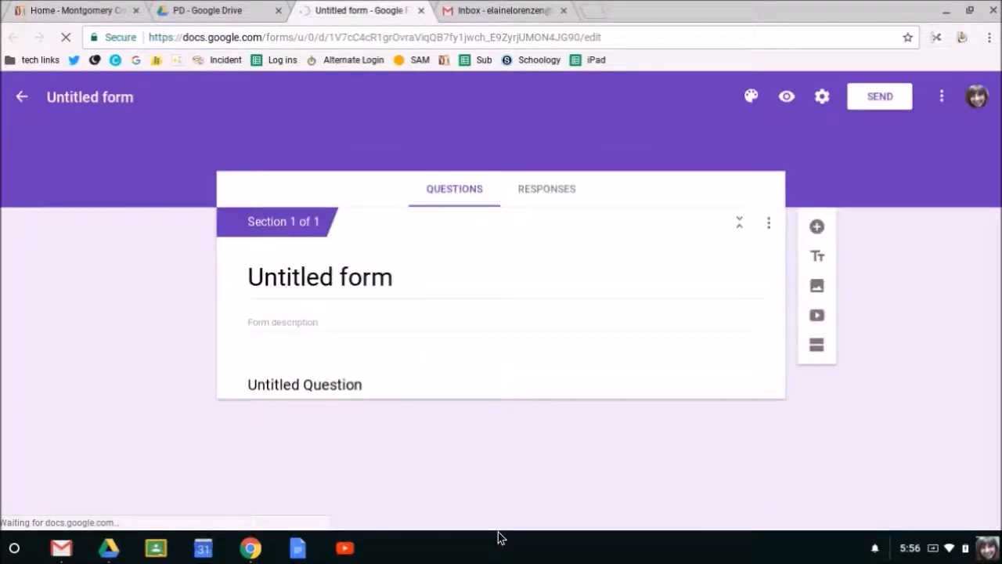
Name the form Test 1, apply that as its title too, and clear the stray text from the first question.
click(99, 97)
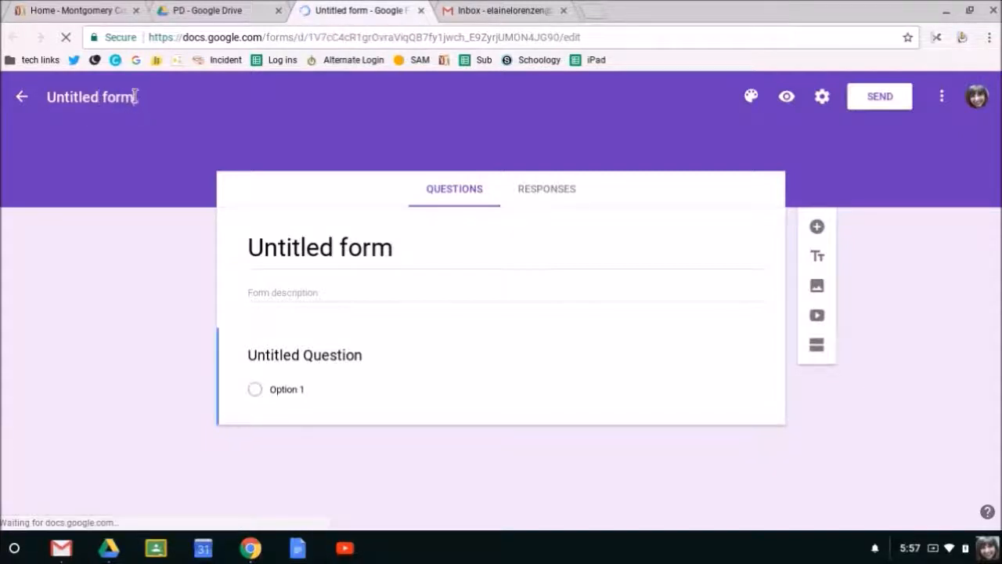
triple_click(136, 97)
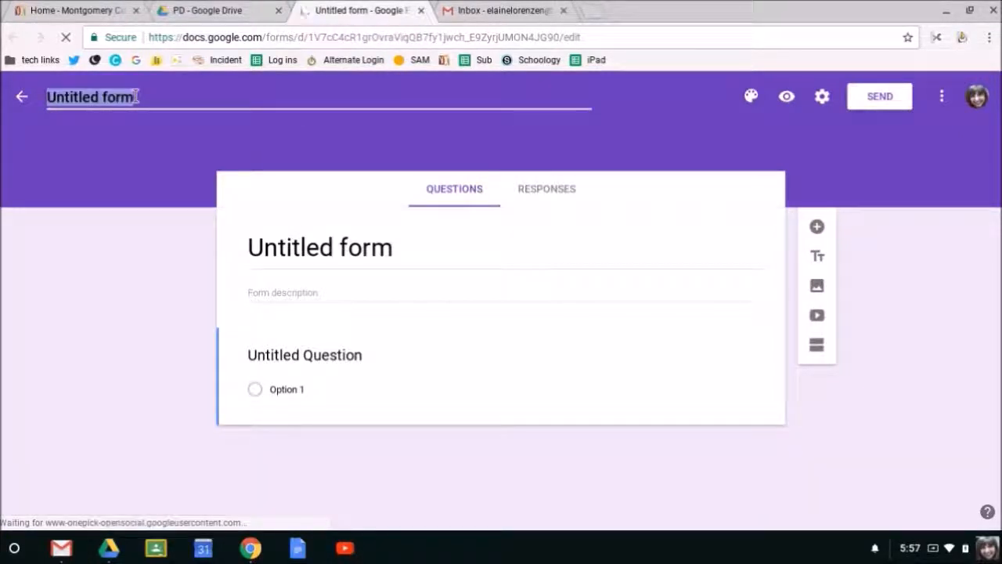
text(Test)
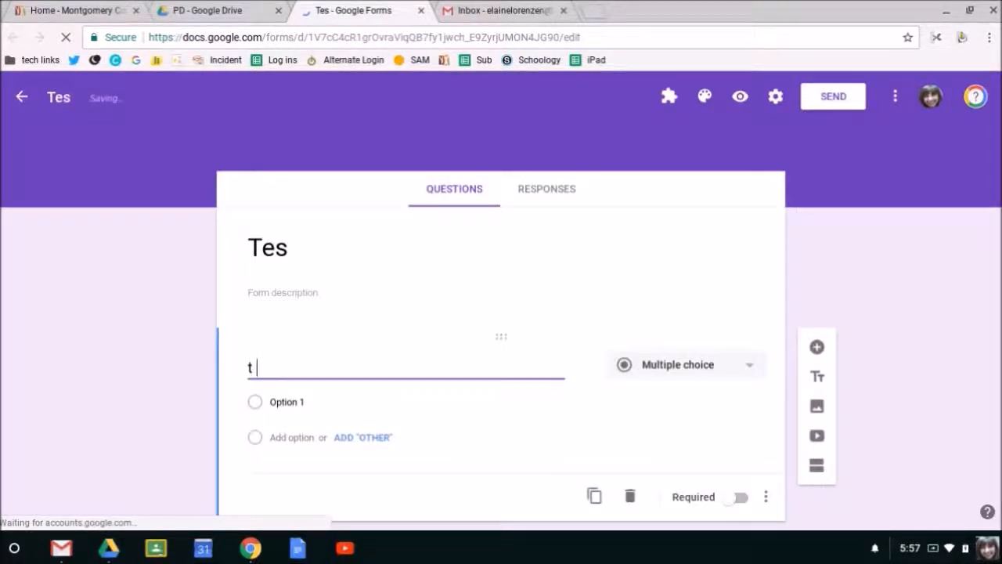
click(78, 98)
text(t)
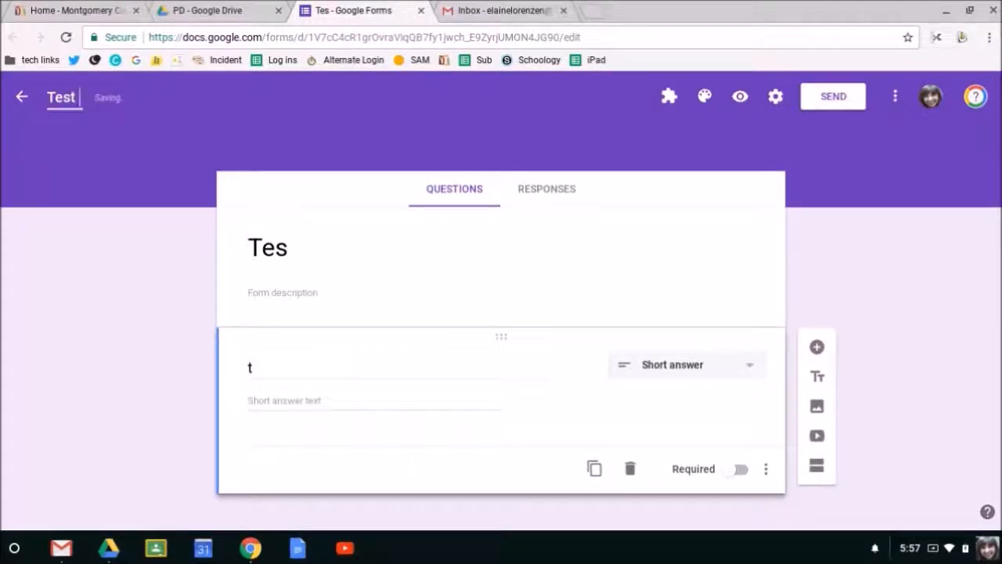
text( 1)
click(322, 244)
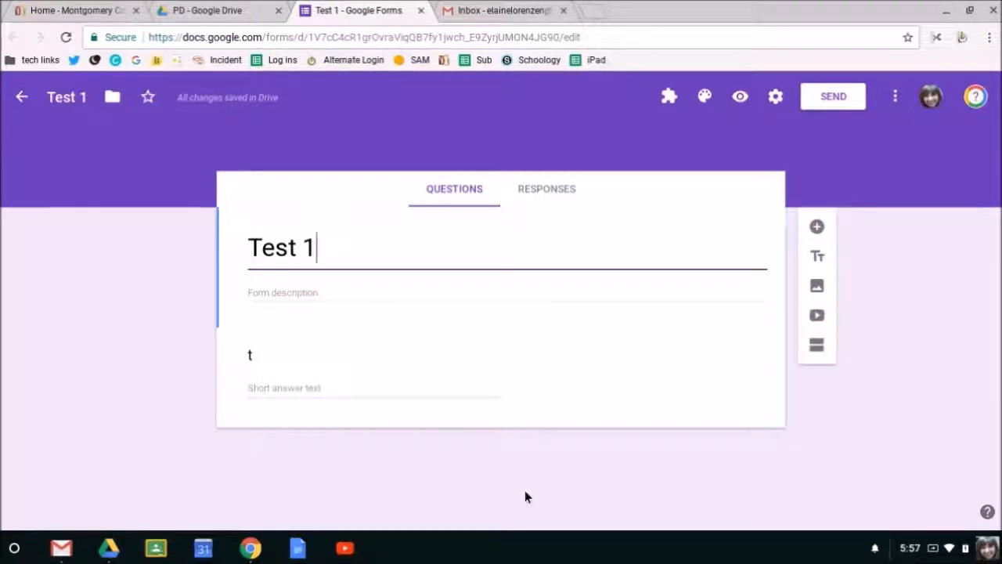
click(282, 363)
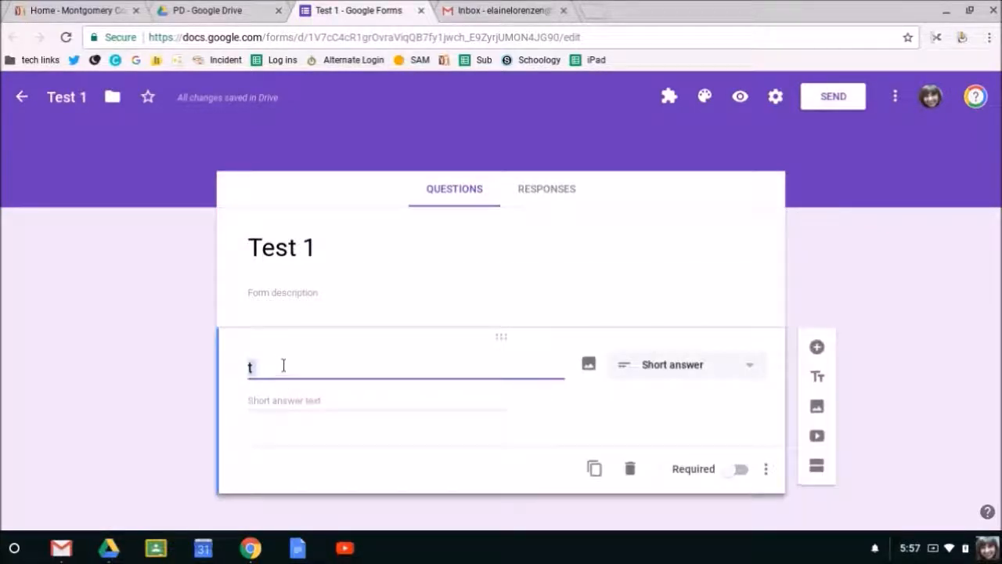
key(BackSpace)
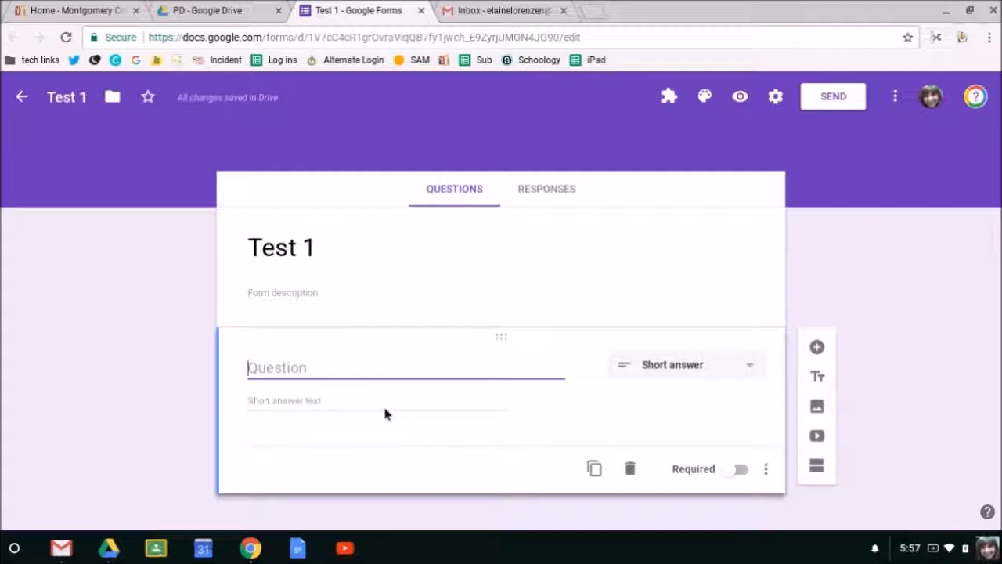
click(895, 98)
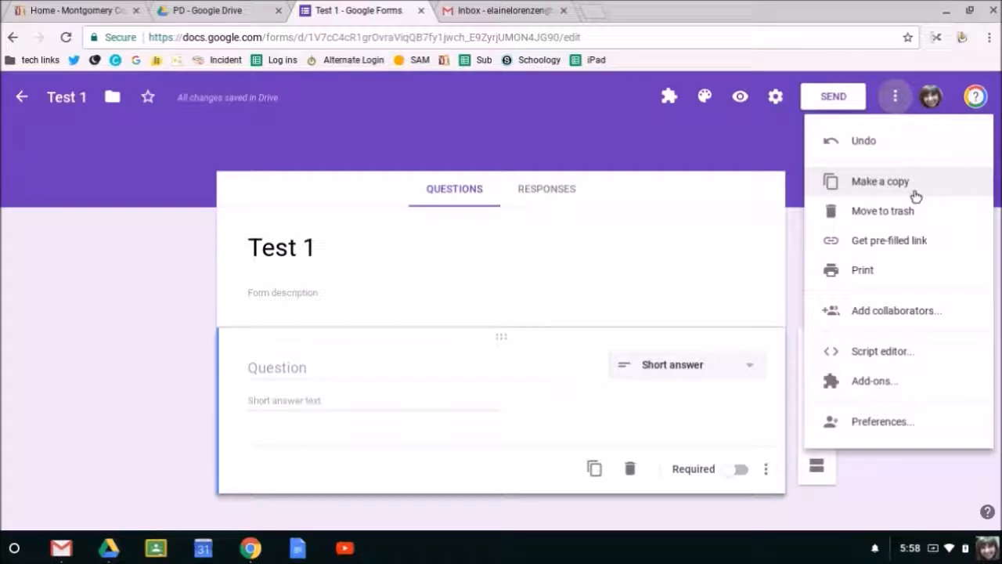
click(758, 131)
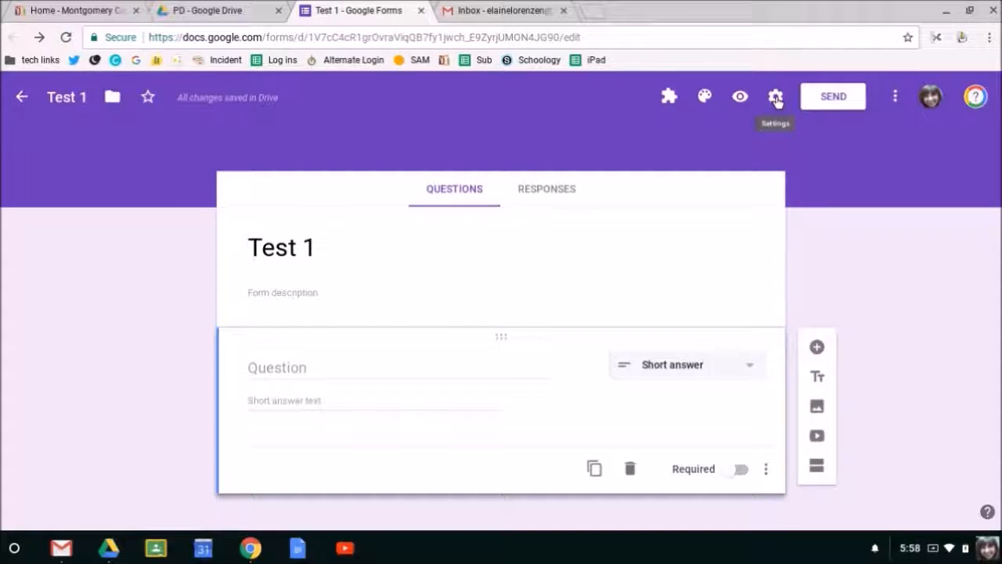
In the form's general settings, enable collecting email addresses and remove the restriction to Montgomery County Public Schools users.
click(775, 97)
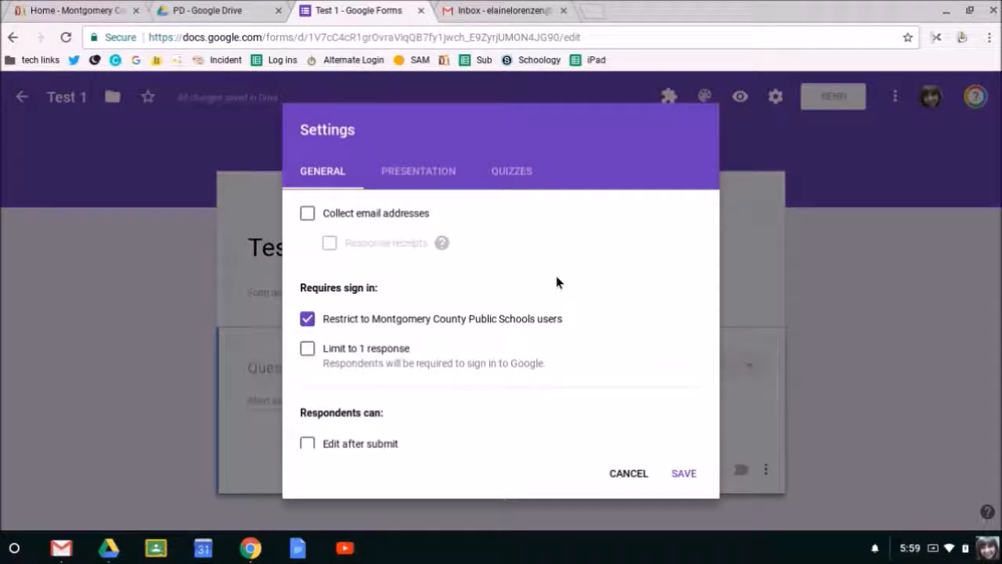
click(307, 214)
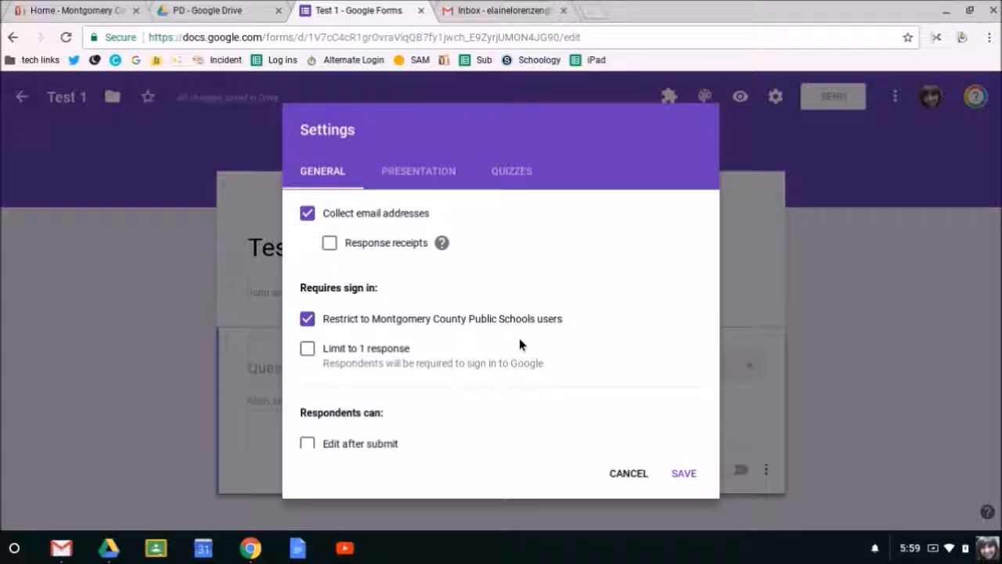
click(306, 321)
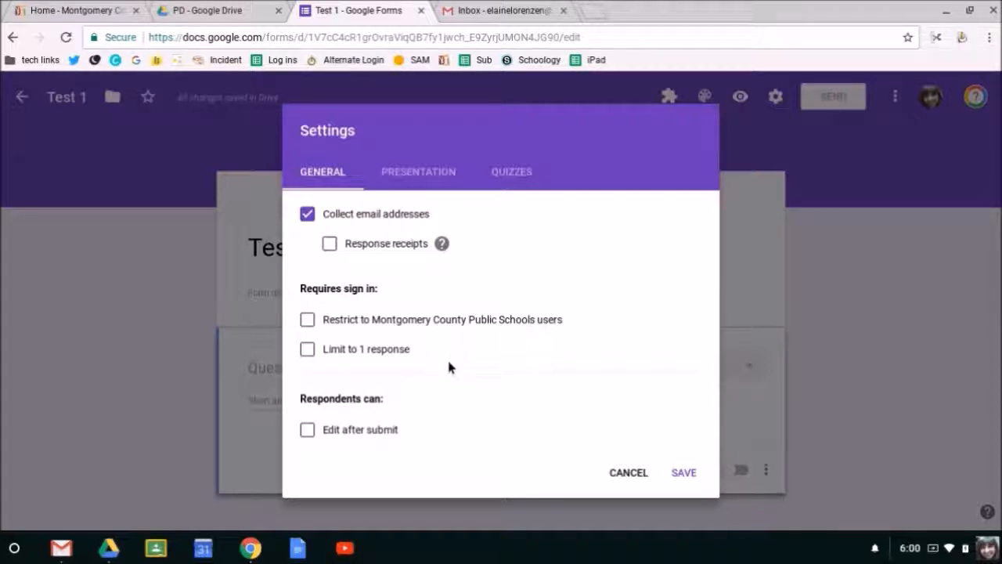
In the presentation settings, disable the link to submit another response and set the confirmation message to "Thanks".
click(413, 179)
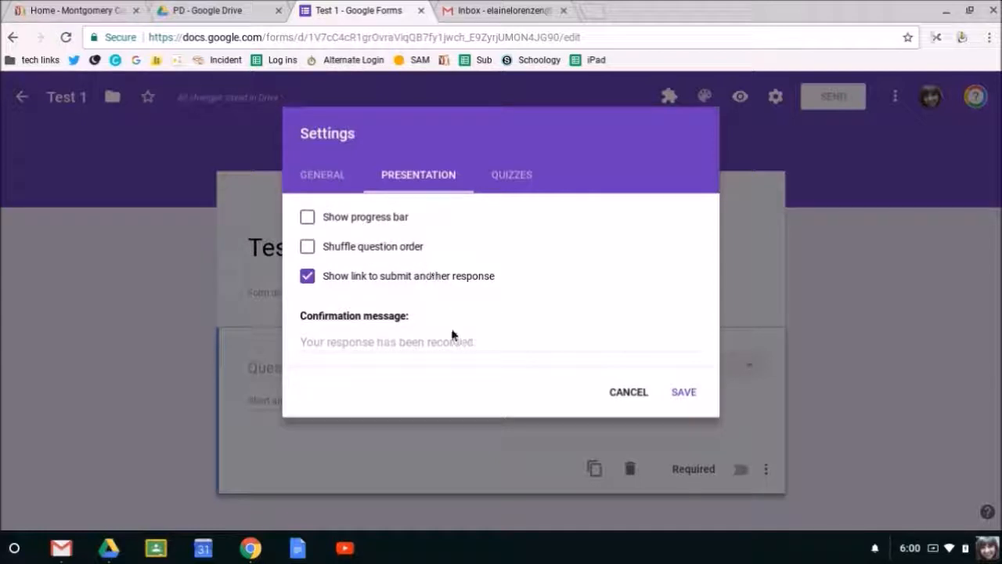
click(308, 277)
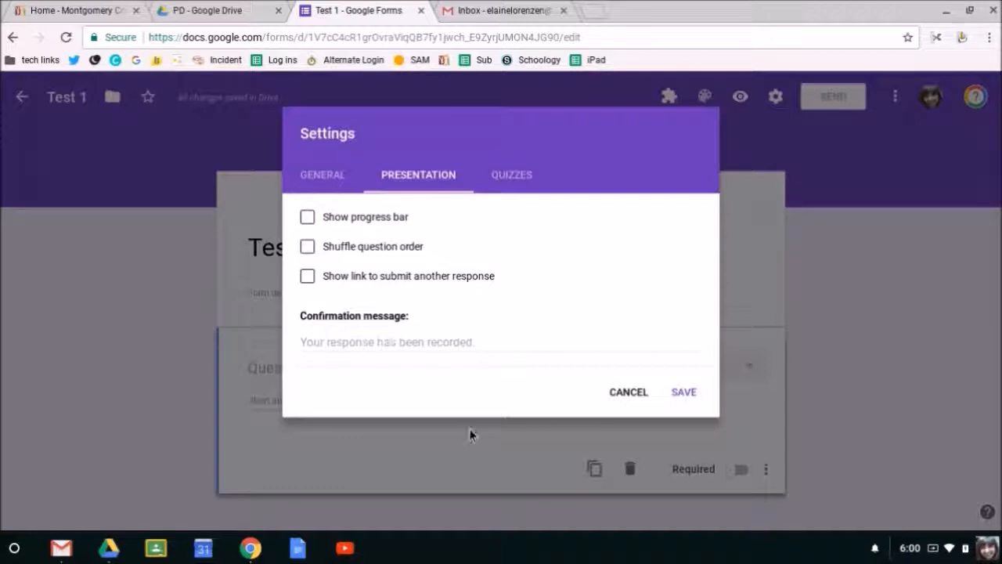
click(431, 342)
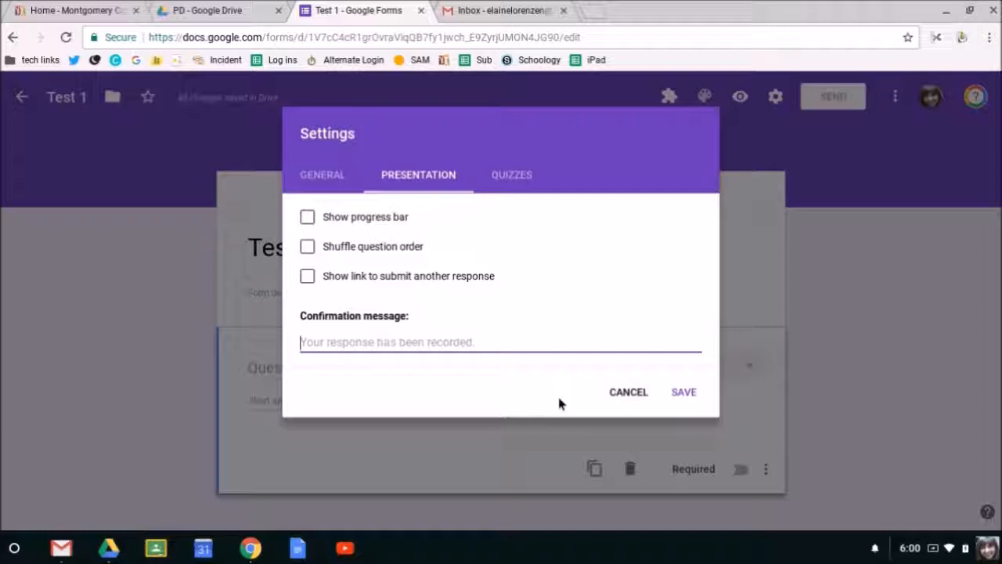
text(Thanks)
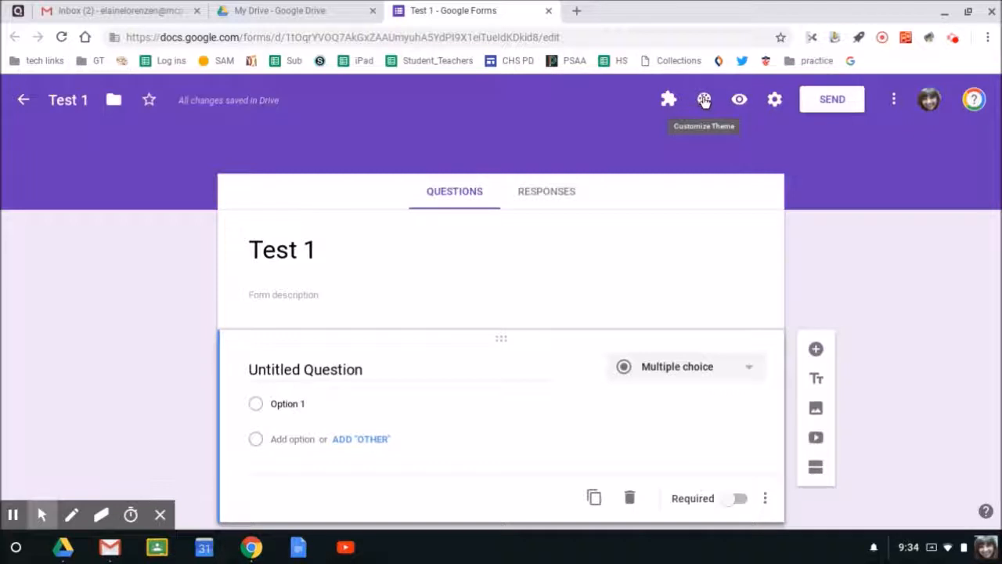
Set the form's theme color to orange and apply the Halloween header with ghosts, bats and pumpkins from the Illustrations category.
click(704, 101)
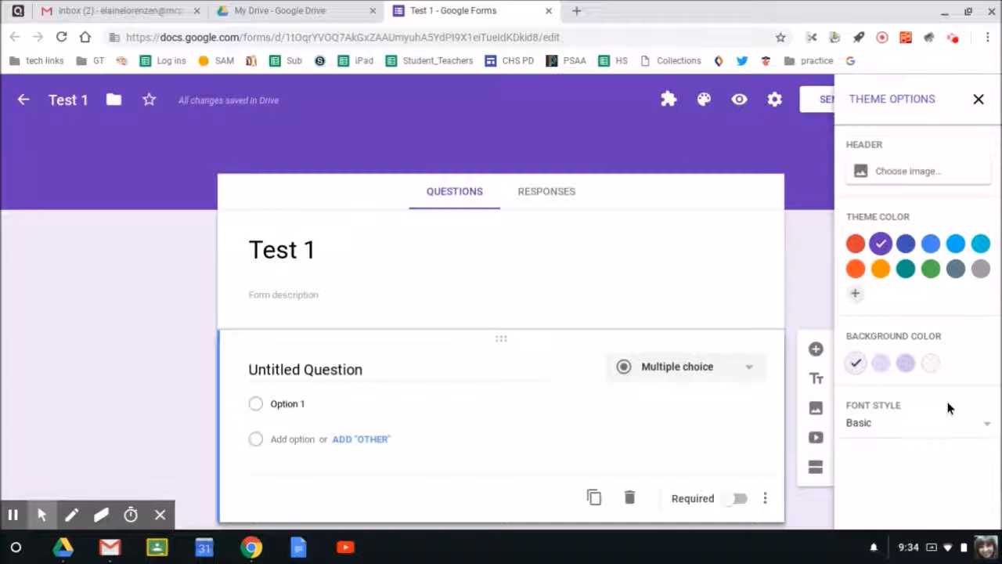
click(880, 269)
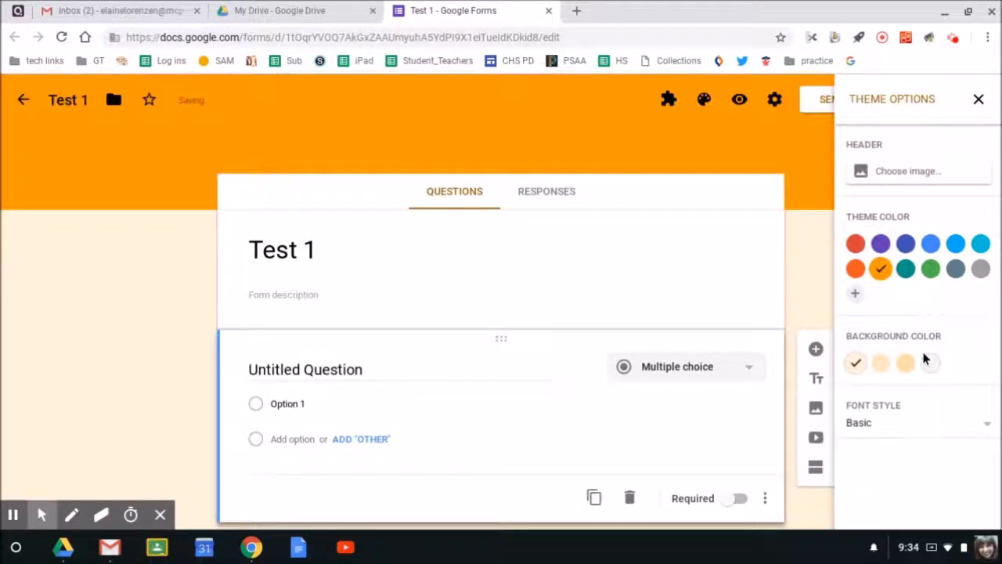
click(915, 174)
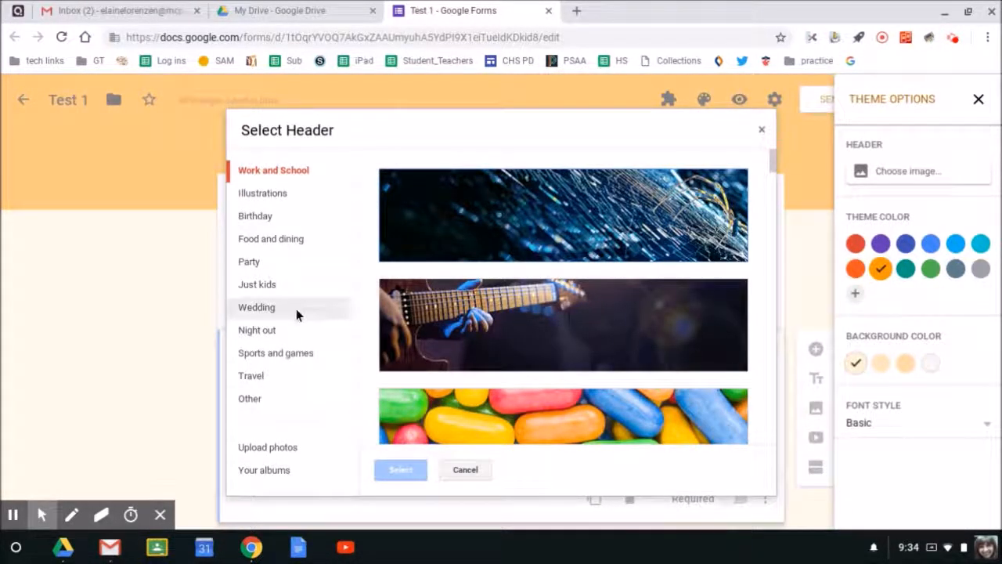
click(284, 195)
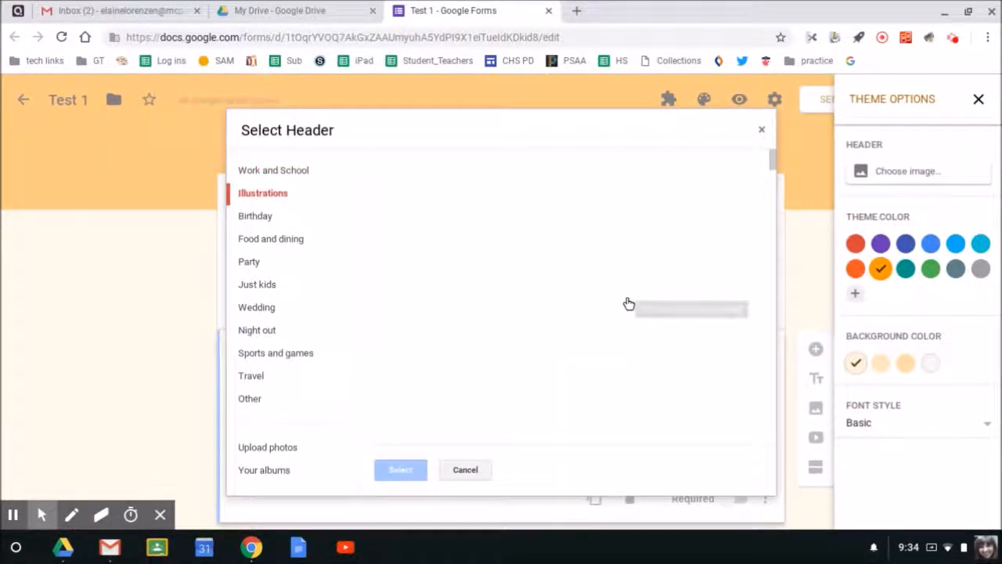
scroll(666, 297, down, 2)
scroll(666, 297, down, 8)
scroll(666, 297, down, 8)
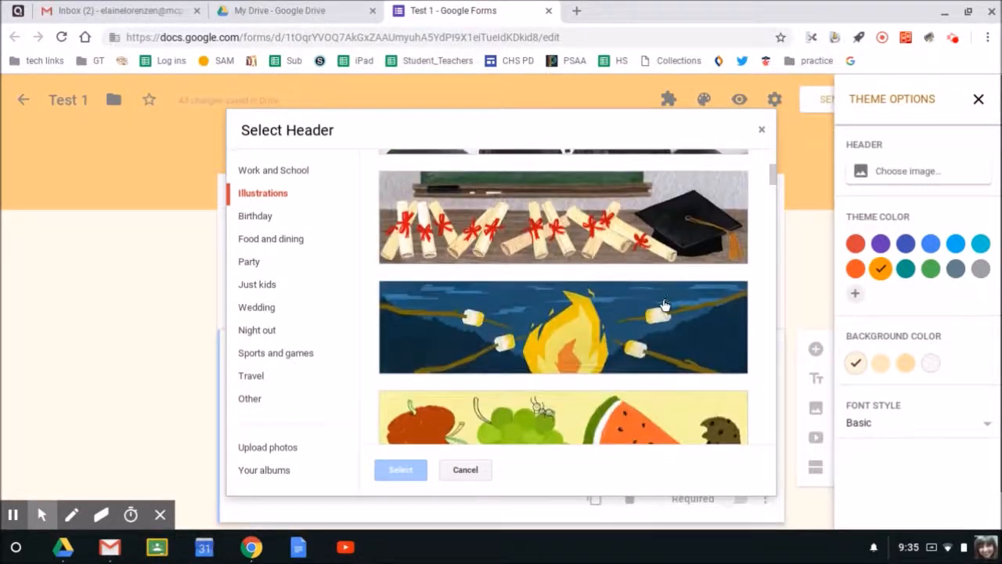
scroll(664, 305, down, 5)
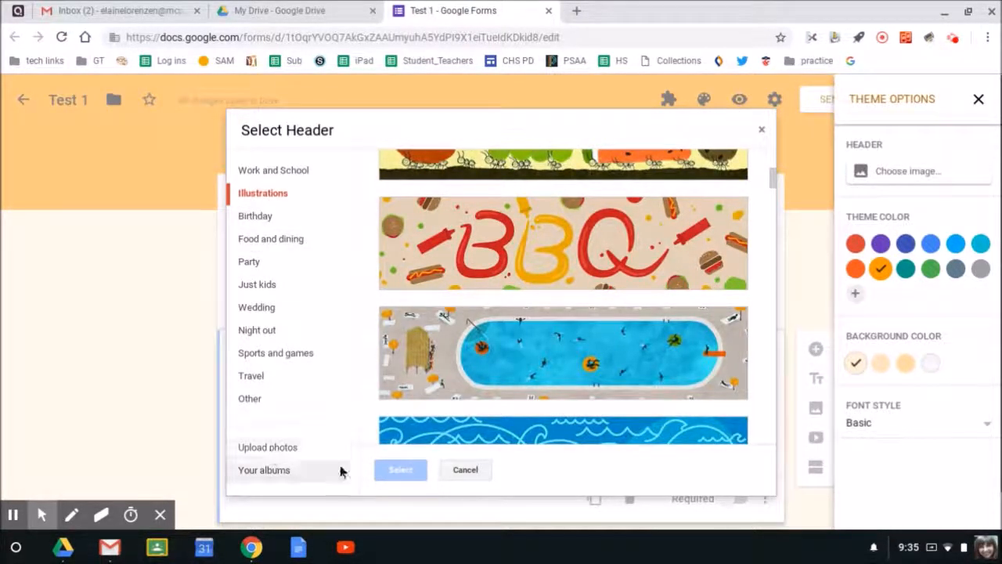
scroll(638, 304, down, 5)
scroll(639, 304, down, 8)
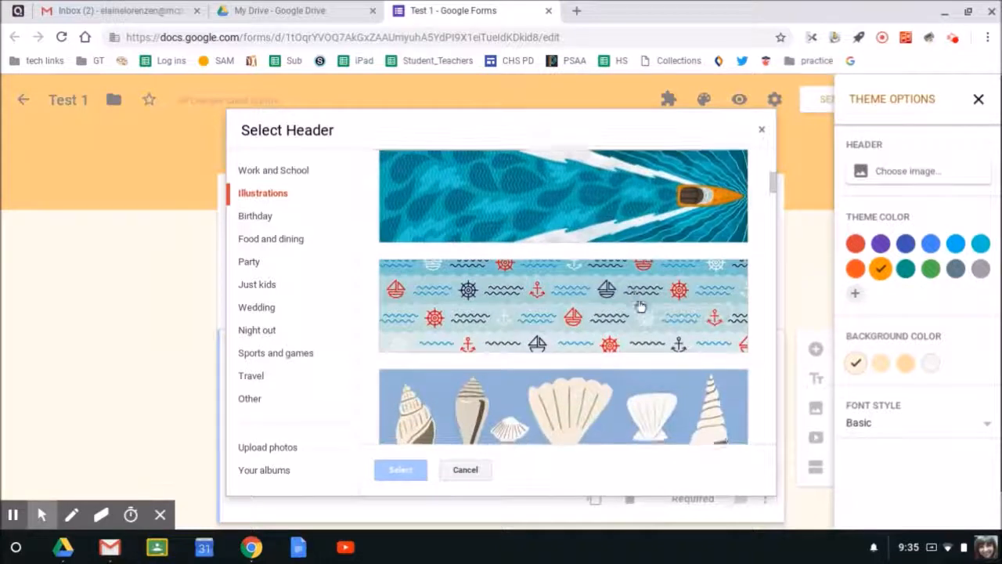
scroll(647, 306, down, 3)
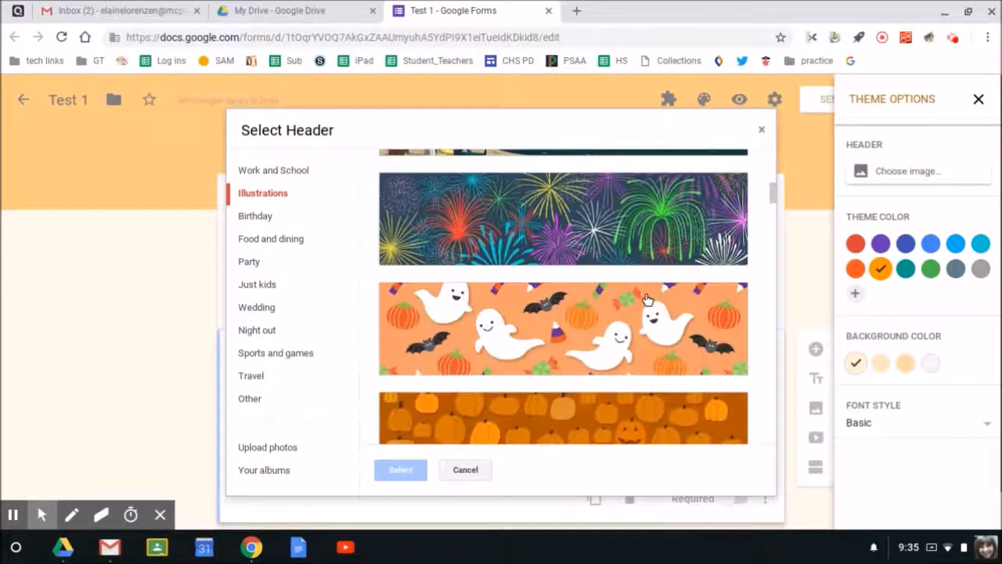
click(609, 332)
click(413, 474)
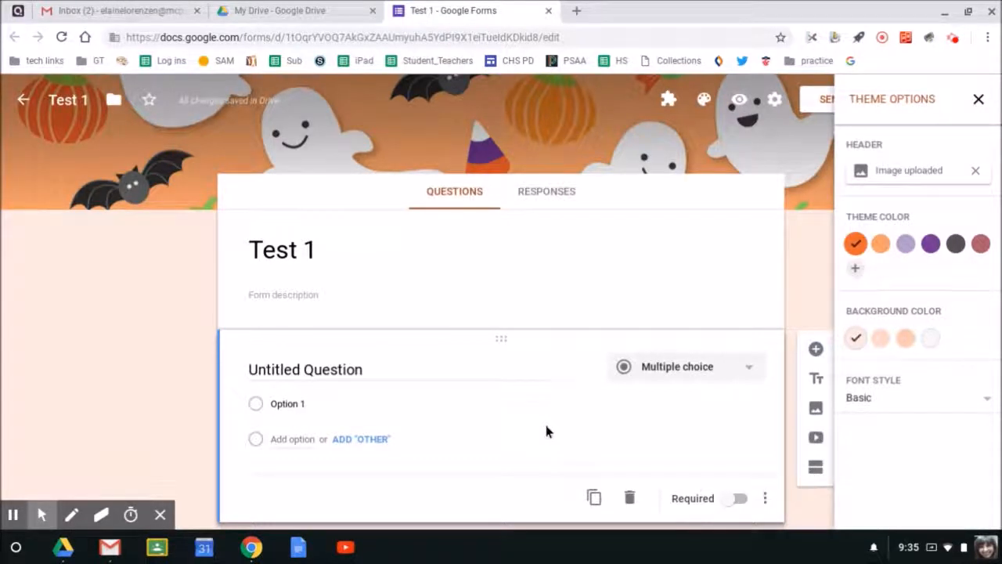
click(979, 101)
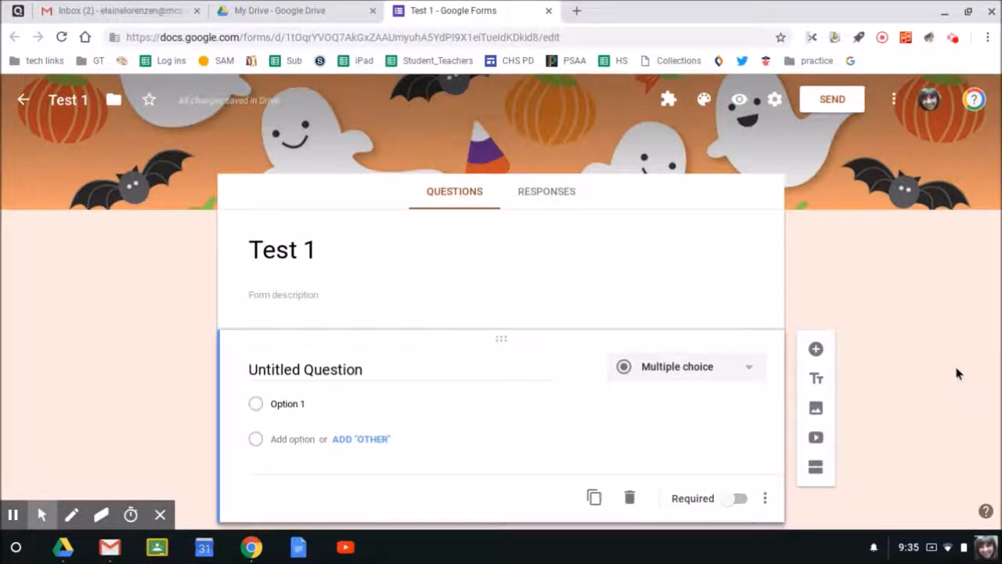
Make the first question a short answer reading "What is your favorite color?".
click(749, 371)
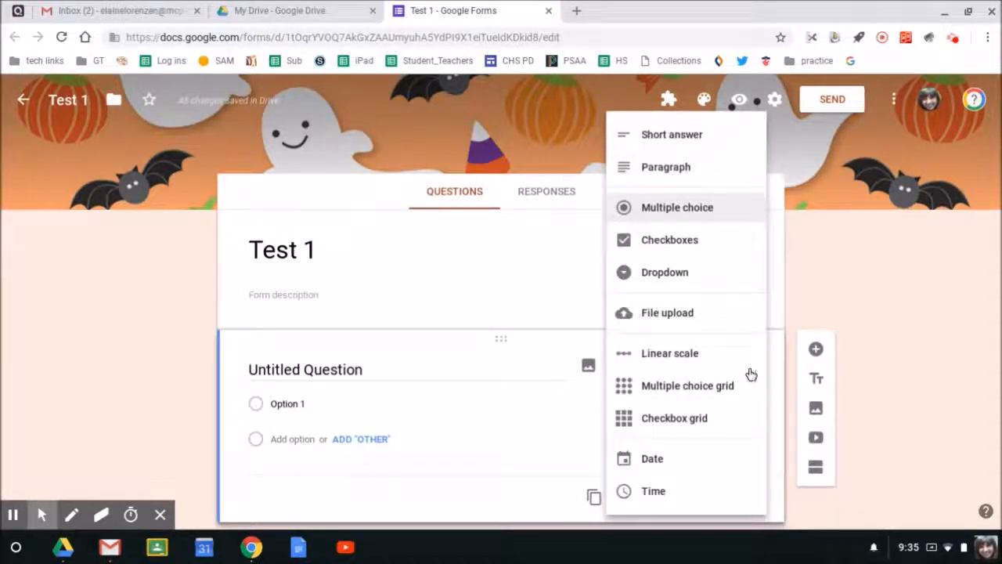
click(672, 137)
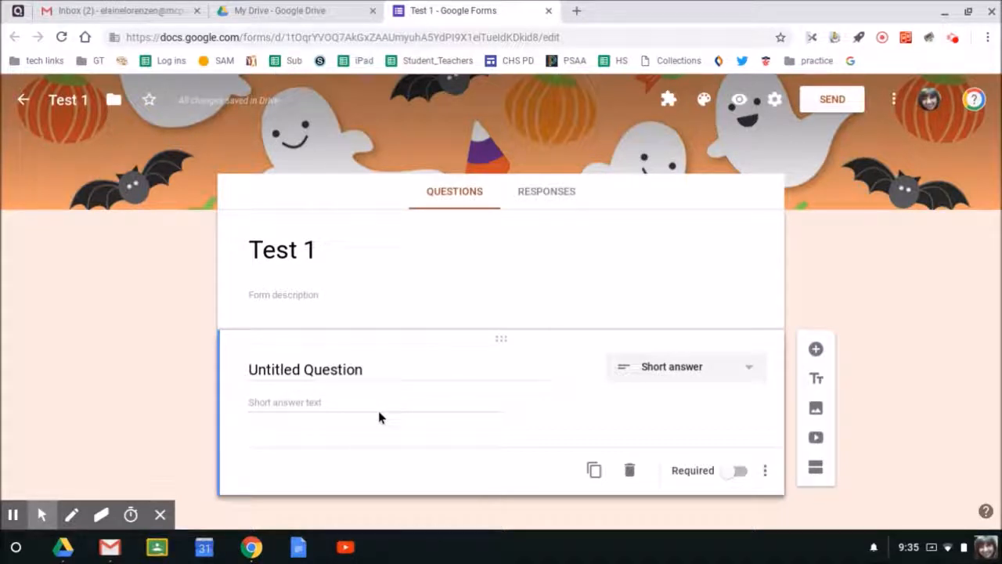
click(371, 366)
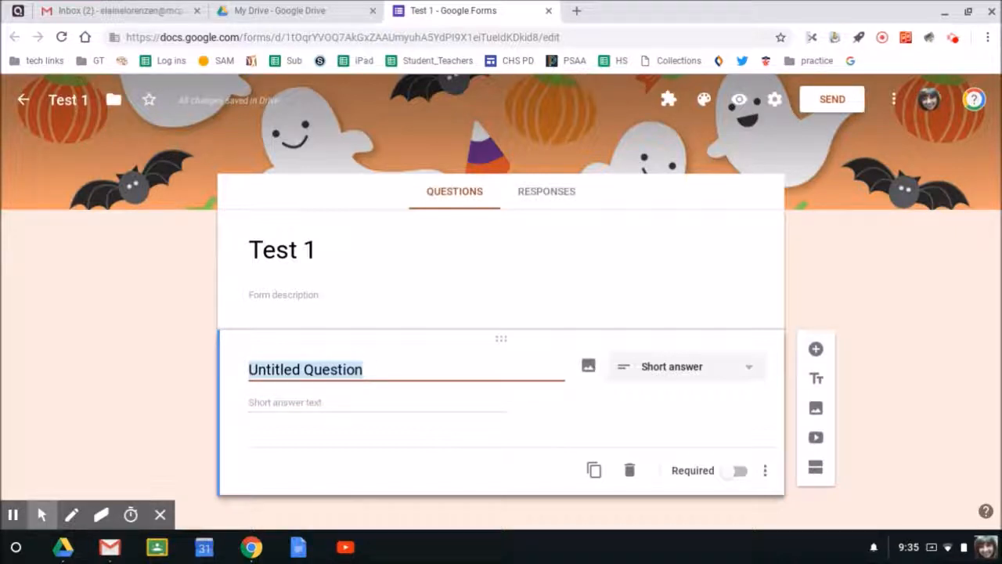
text(W)
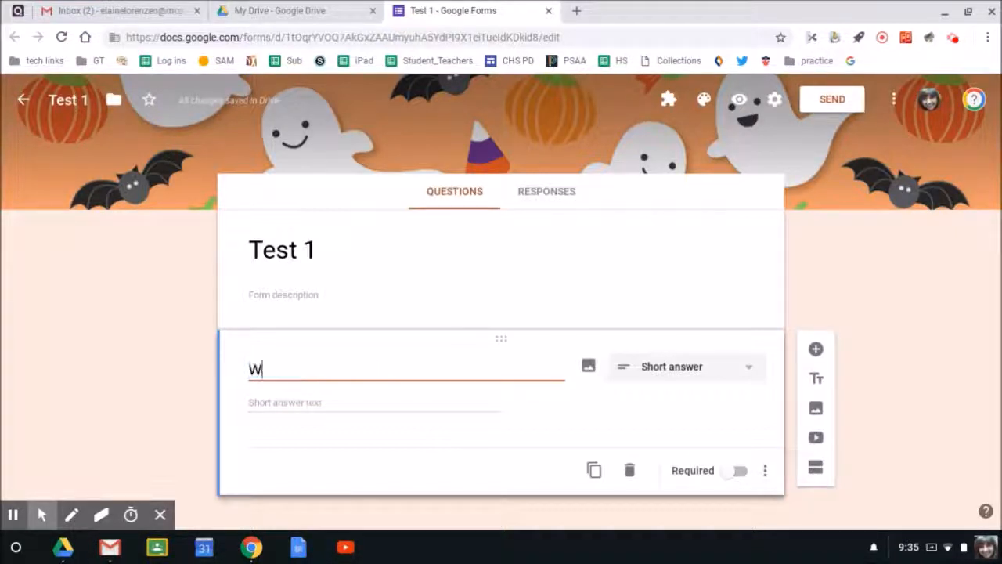
text(hat is your f)
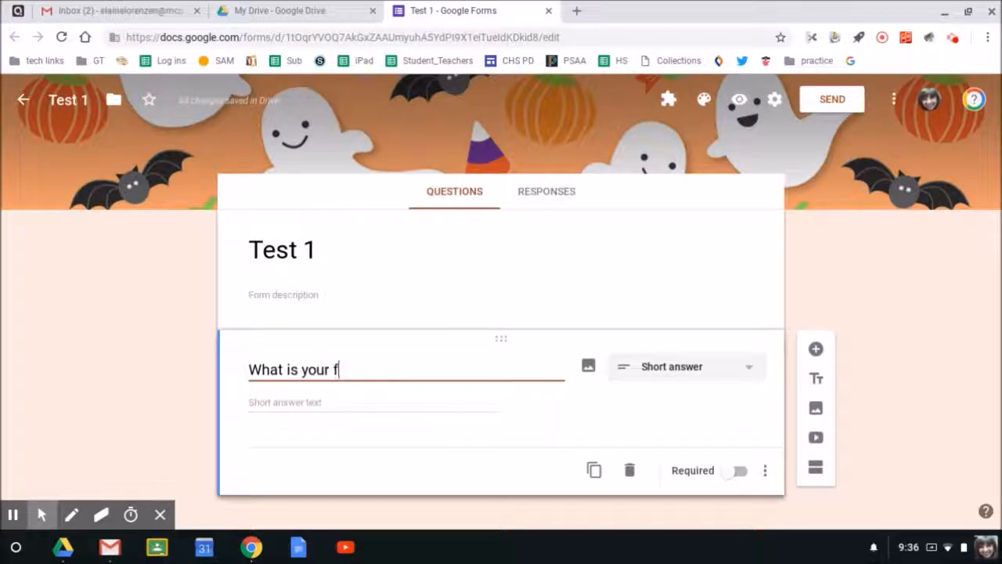
text(avorite color?)
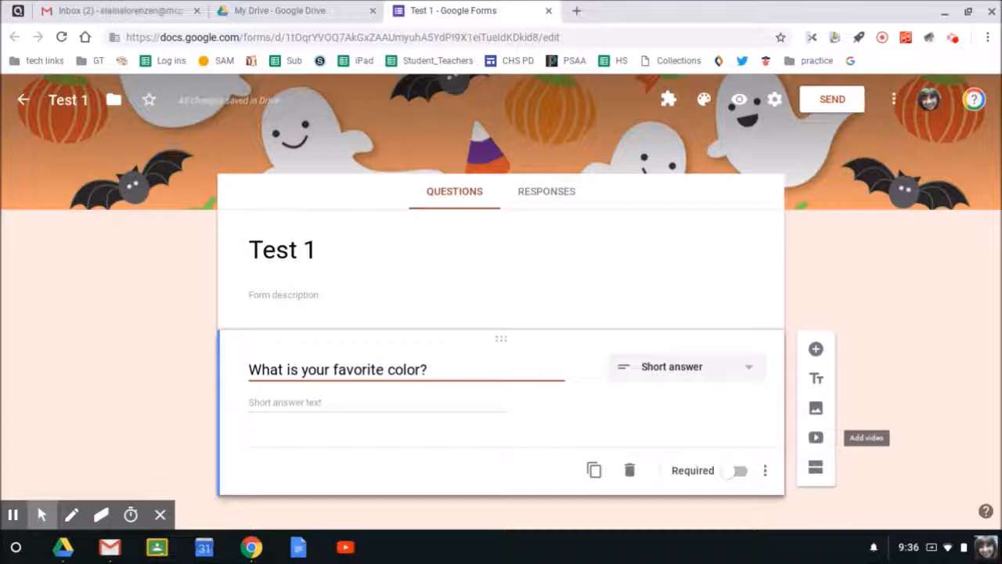
Add a linear scale question below the favorite color question, reading "Rate your job satisfaction".
click(817, 352)
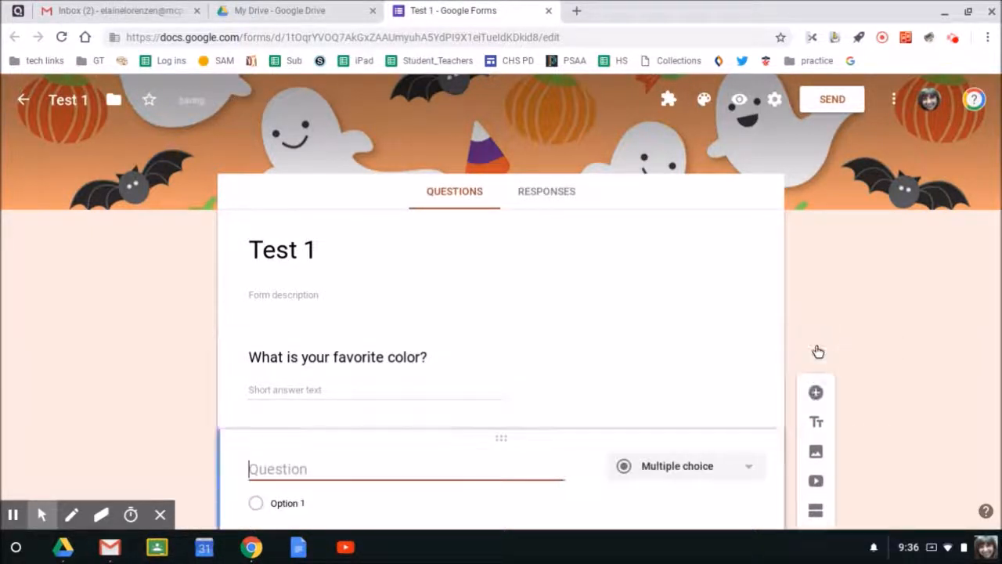
scroll(491, 420, down, 1)
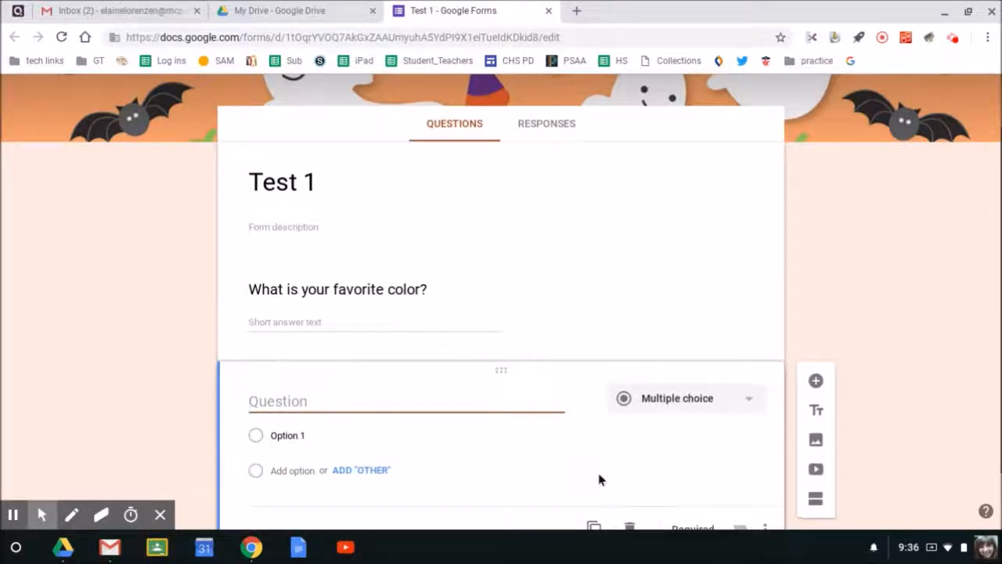
scroll(604, 465, down, 1)
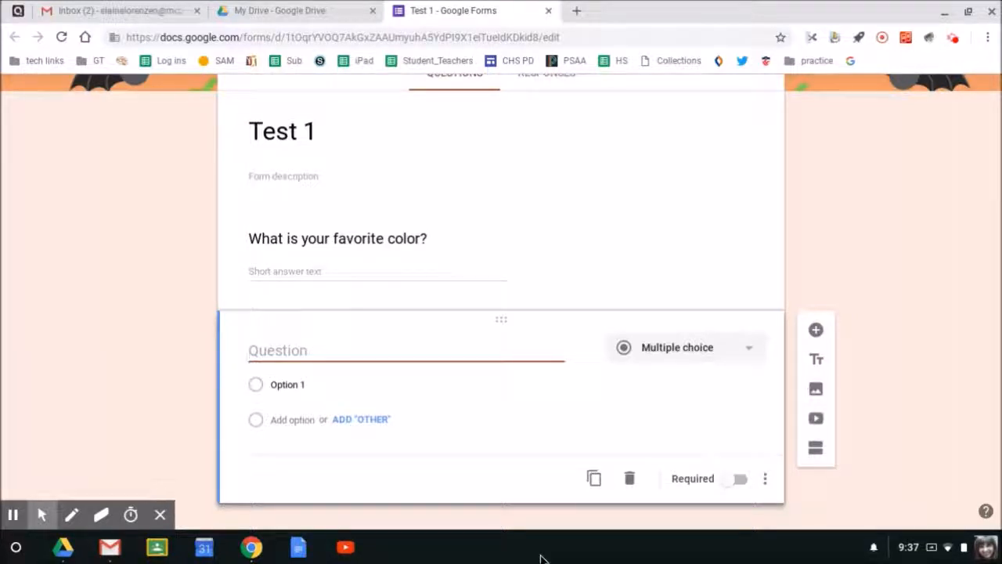
click(750, 353)
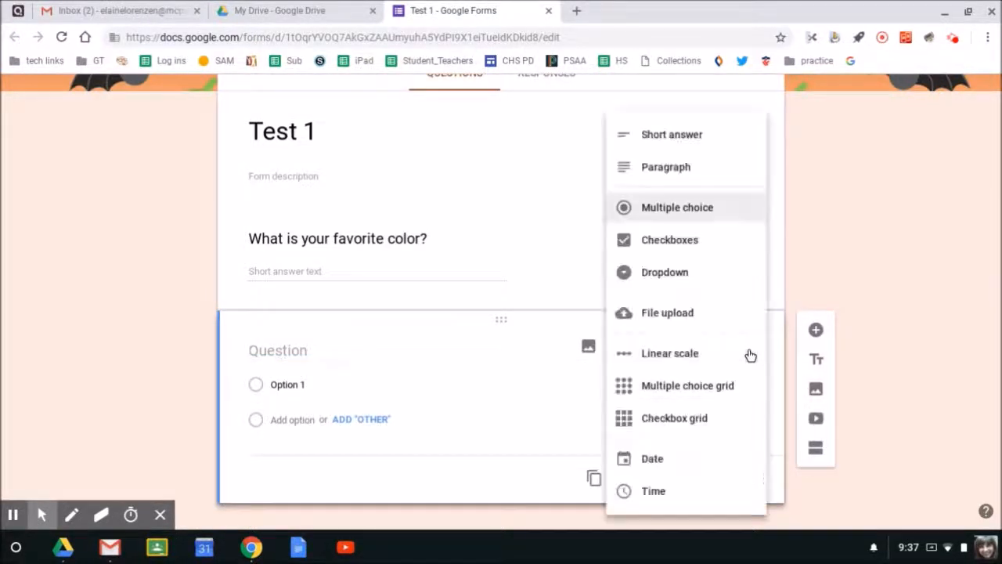
click(652, 358)
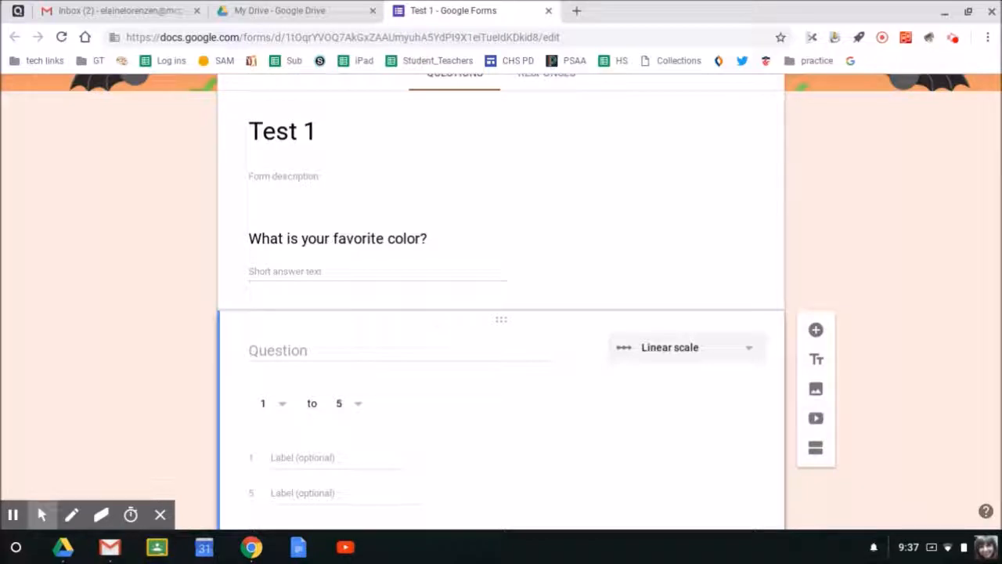
click(334, 350)
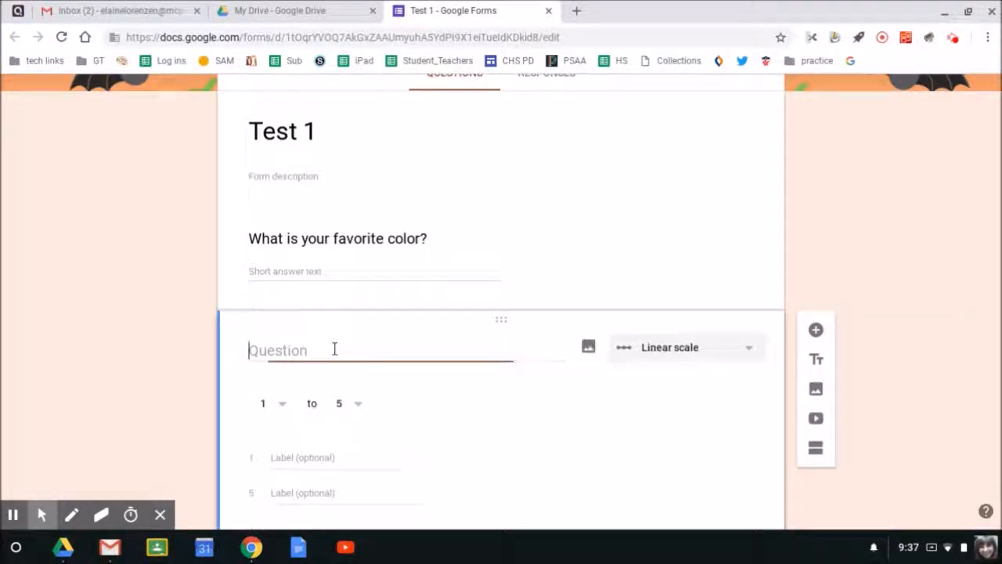
text(Rate your job satis)
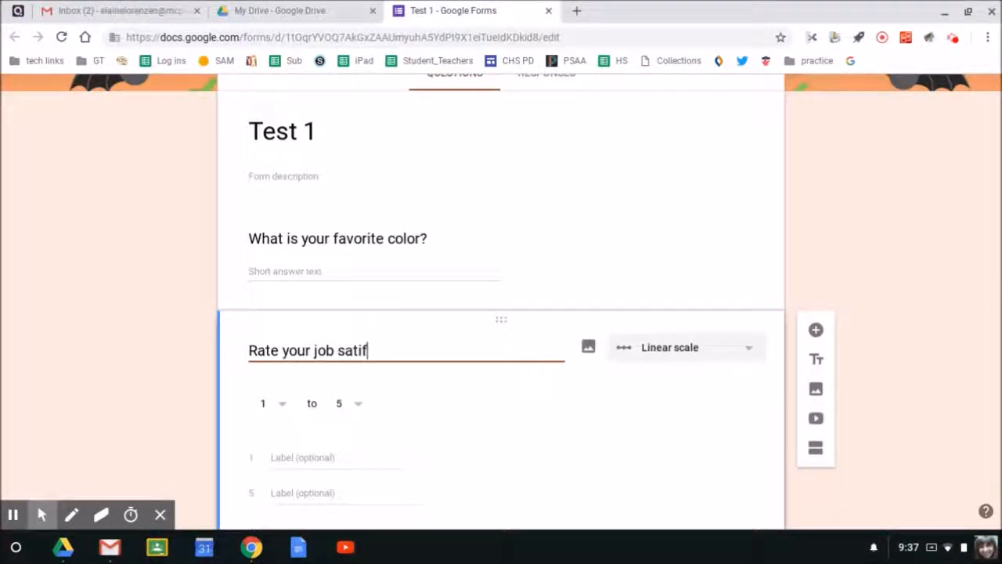
text(faction)
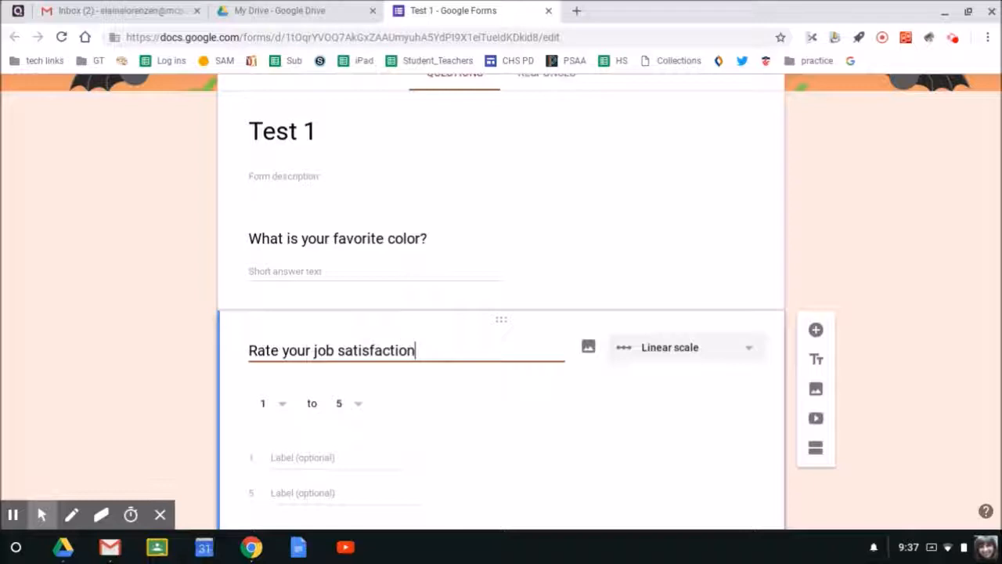
On the job satisfaction scale from 1 to 5, label 1 as "Low" and 5 as "High".
scroll(318, 428, down, 2)
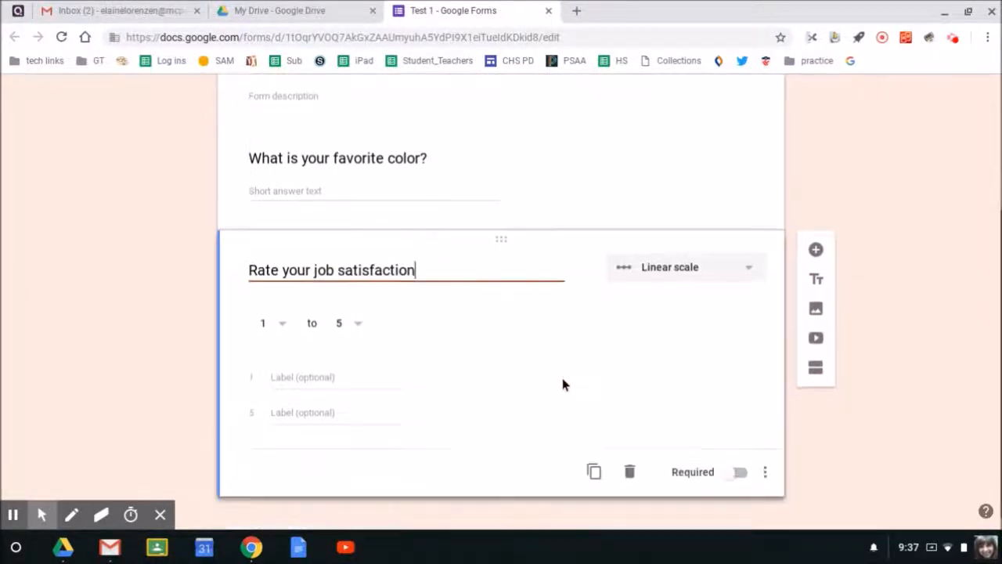
click(358, 323)
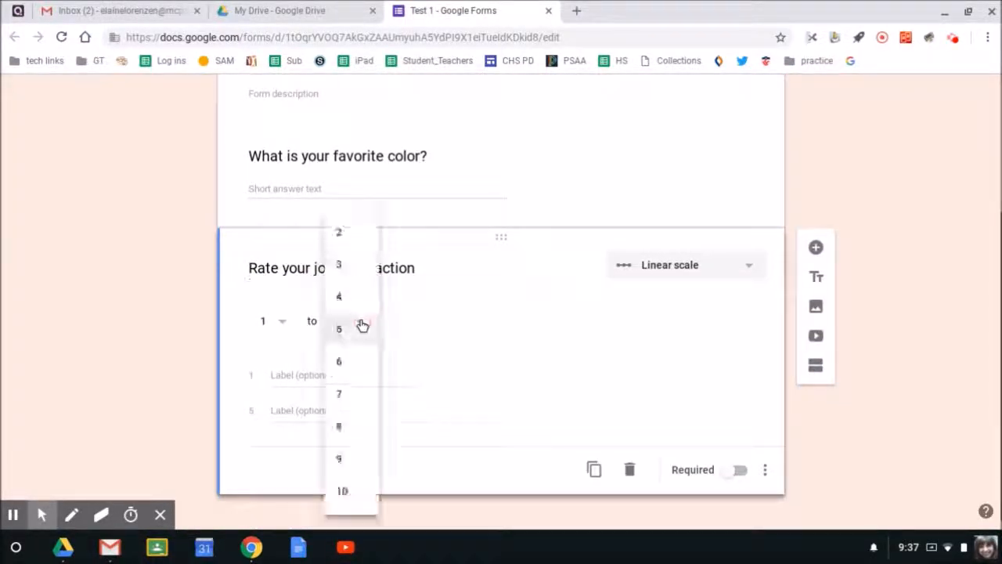
click(671, 363)
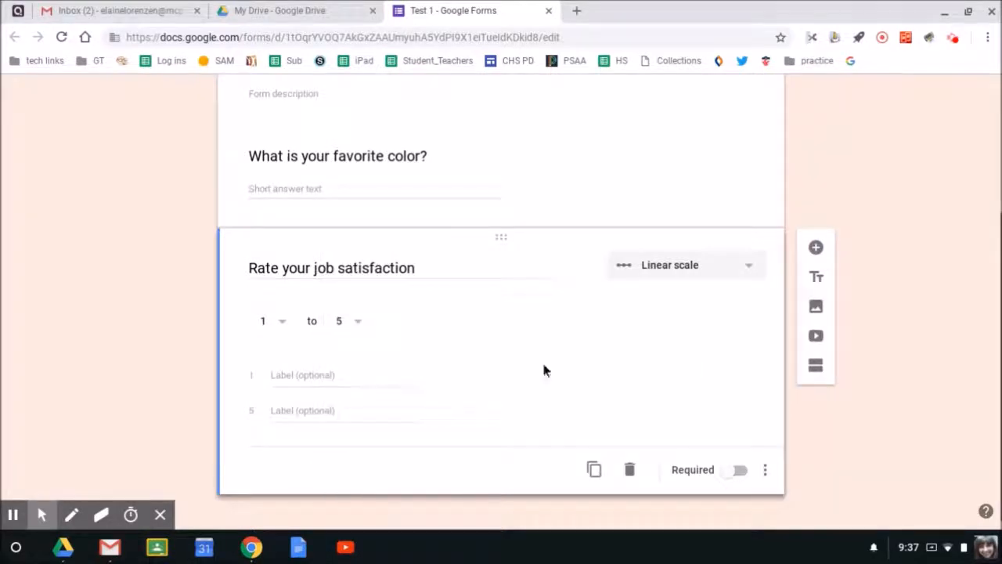
click(359, 374)
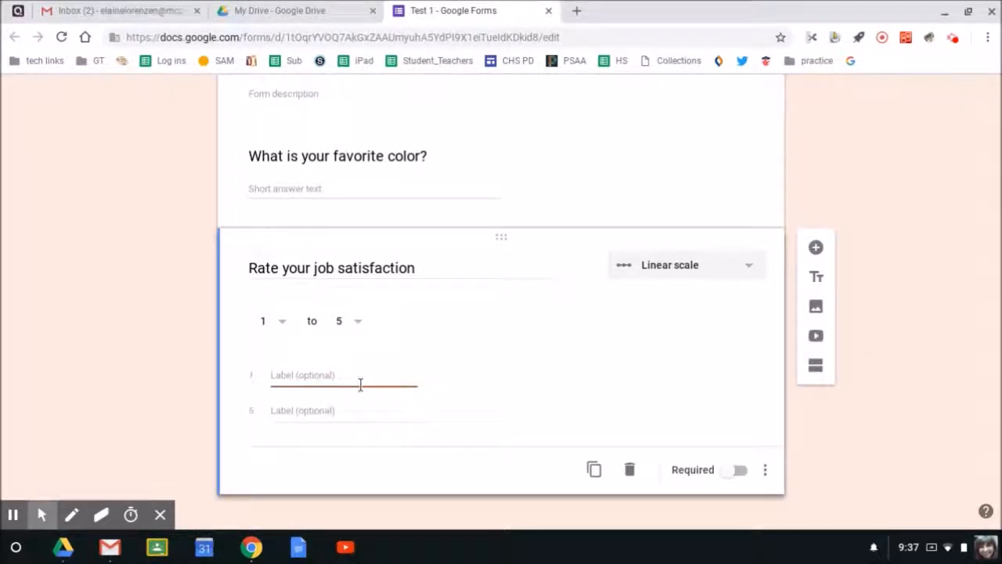
text(Low)
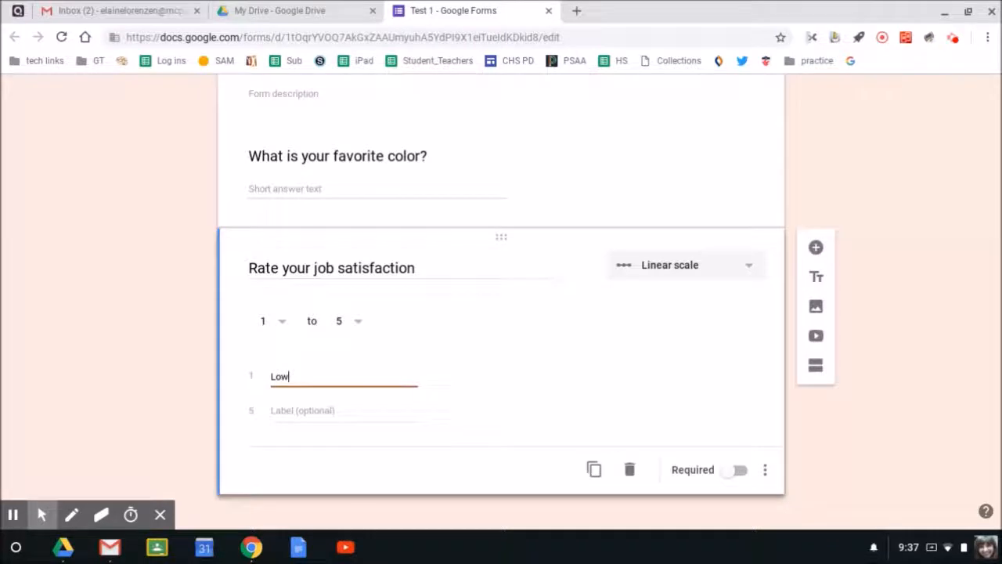
click(338, 411)
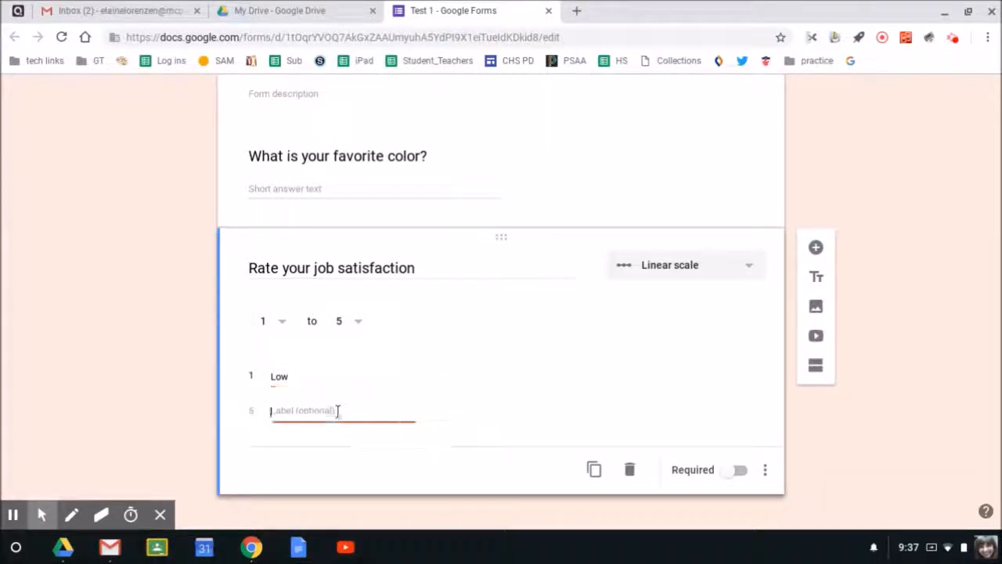
text(High)
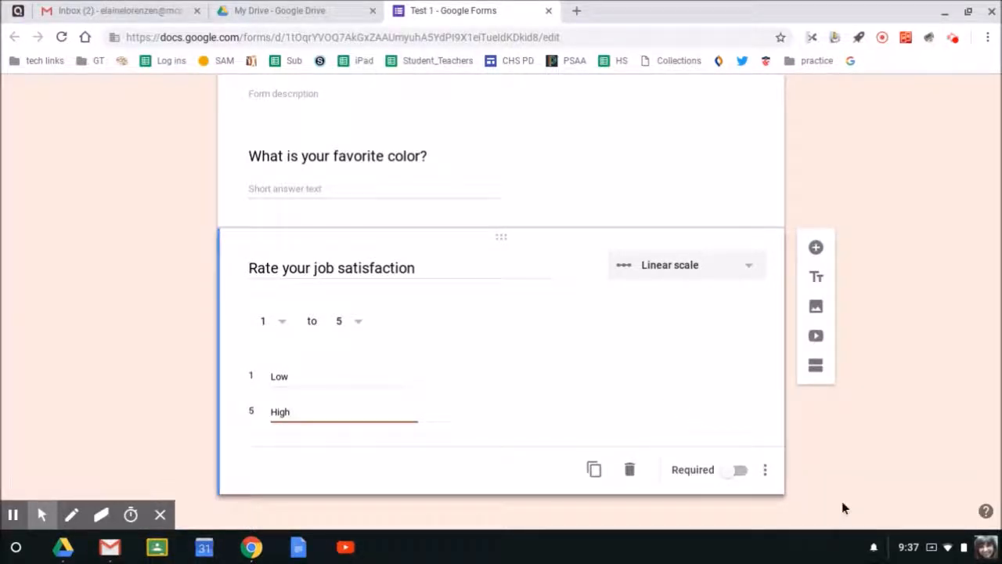
Preview the form, try a rating of 4 on the job satisfaction scale, and return to editing the form.
scroll(987, 419, up, 2)
scroll(979, 414, up, 2)
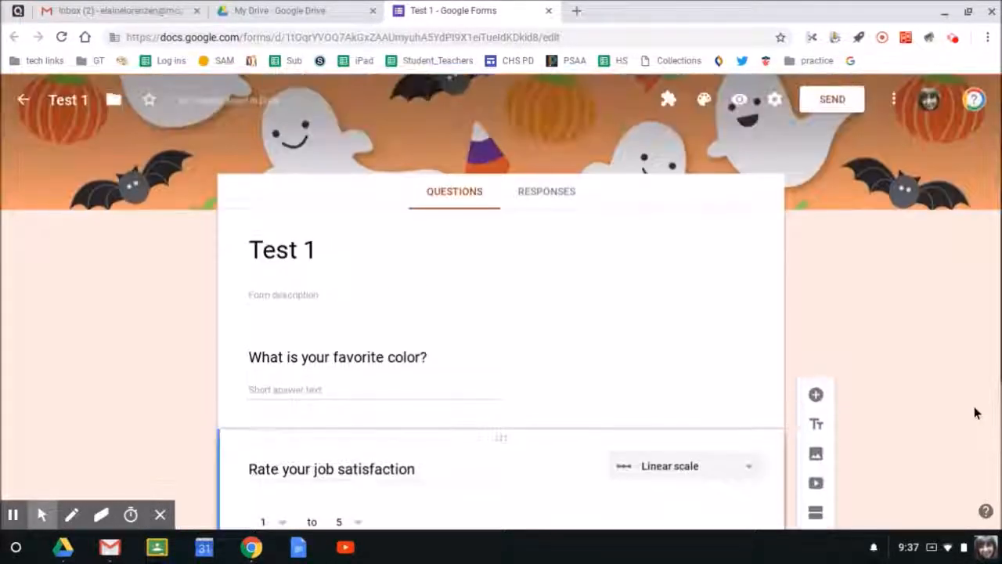
click(740, 102)
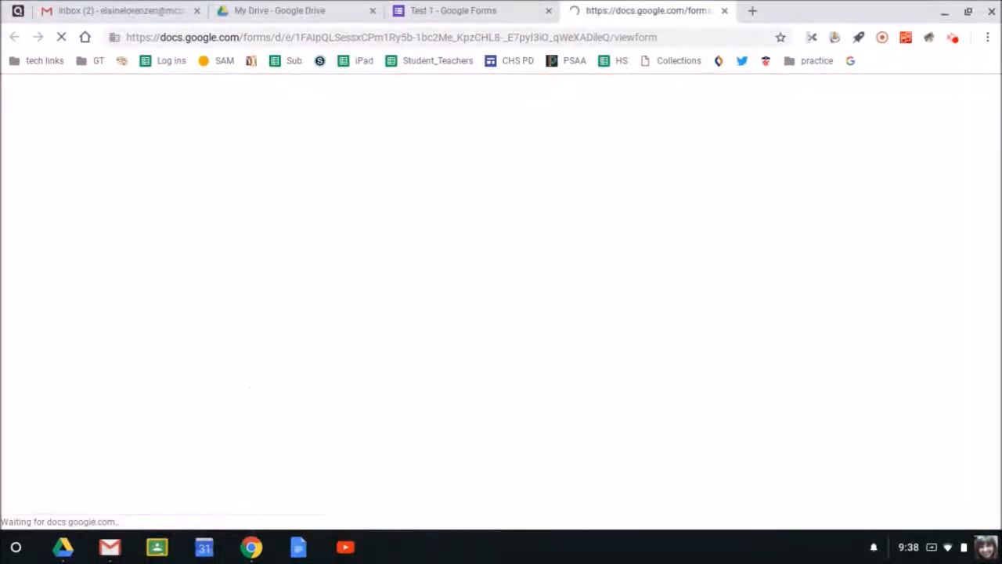
scroll(862, 420, down, 1)
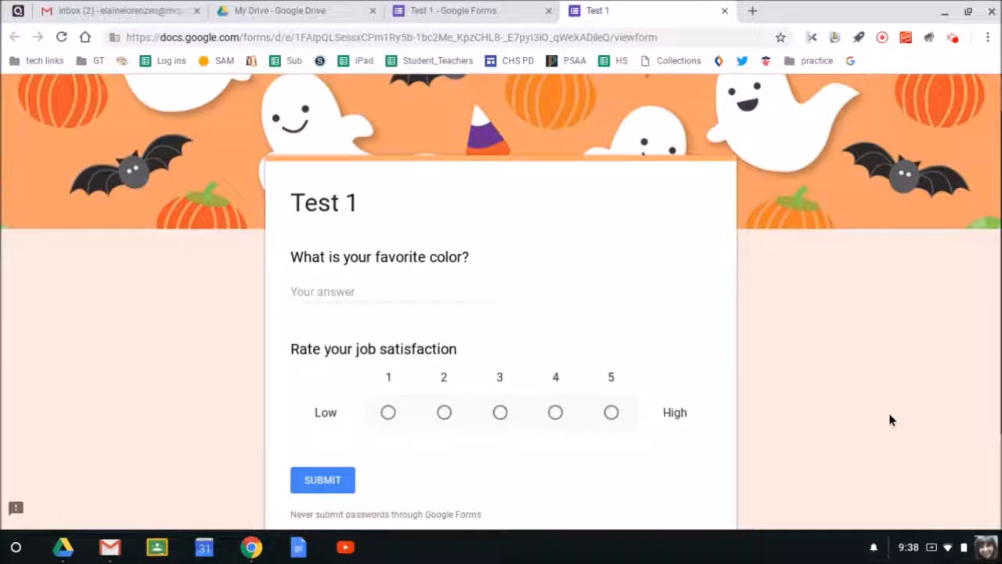
click(556, 413)
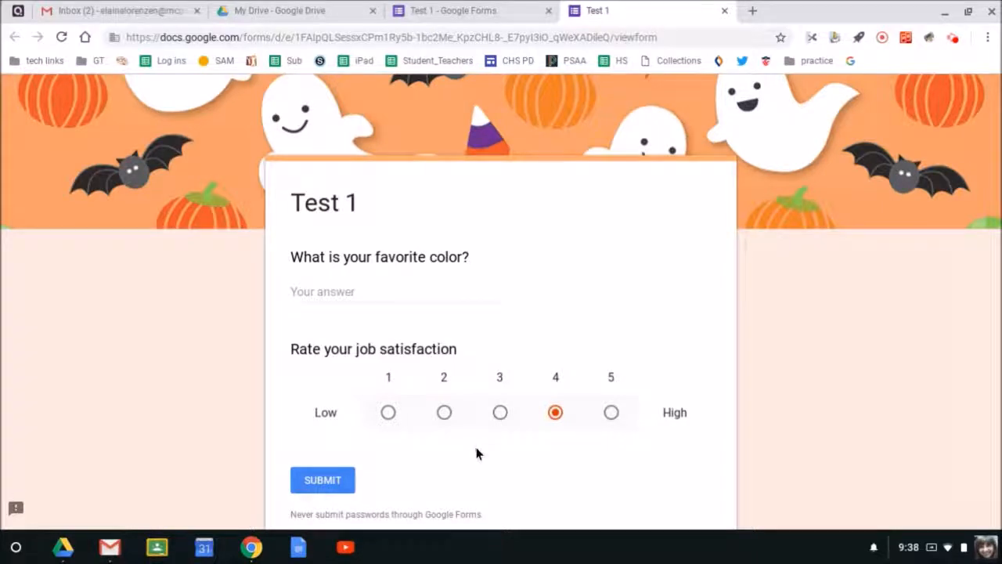
scroll(852, 330, up, 1)
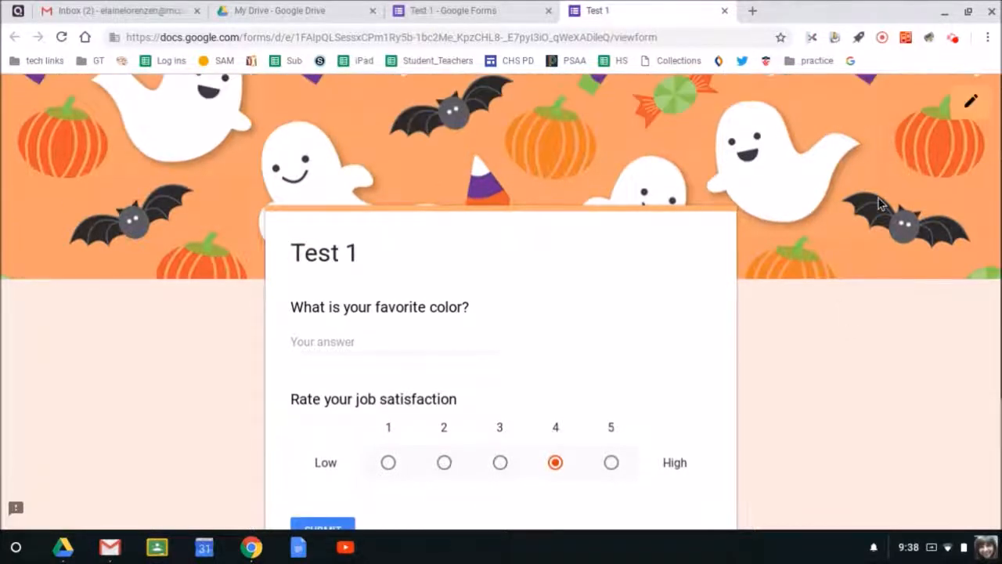
click(968, 106)
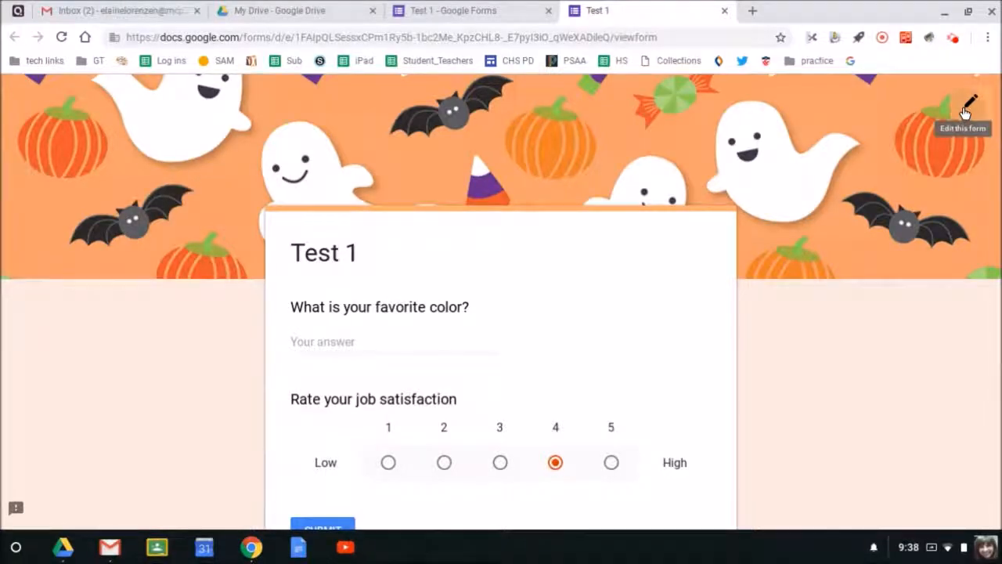
click(568, 123)
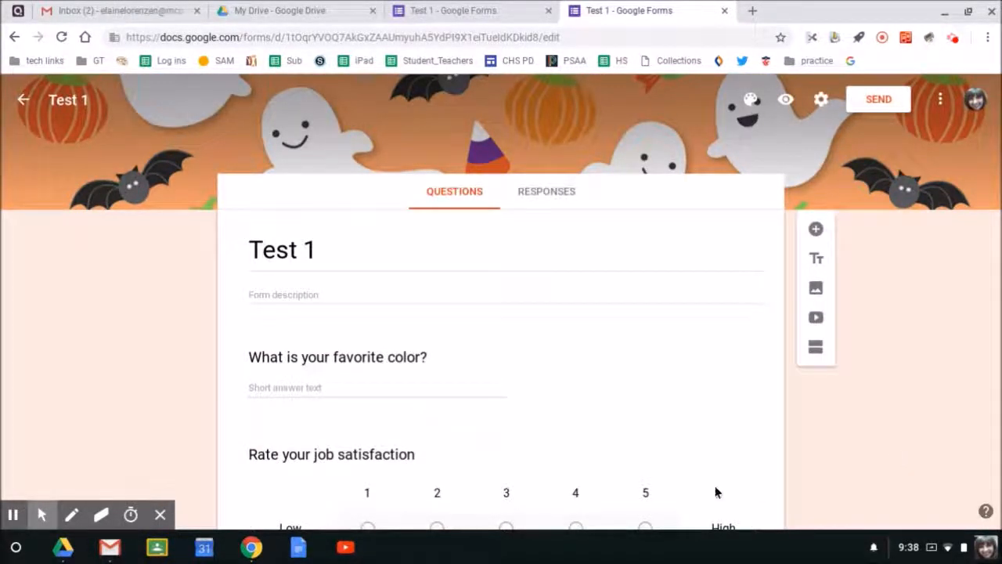
Add a new question to the form and make it a multiple choice grid.
scroll(864, 448, down, 2)
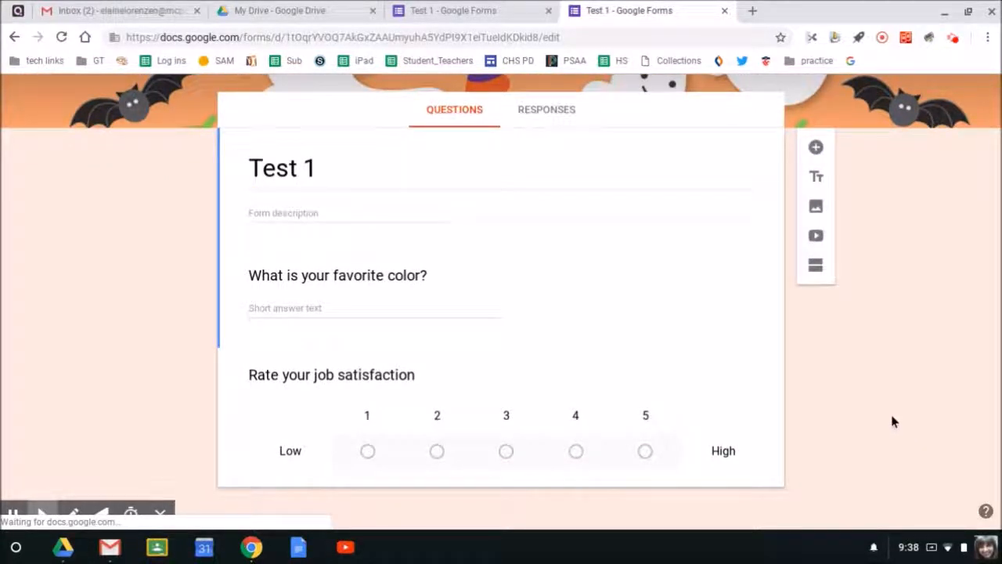
click(816, 147)
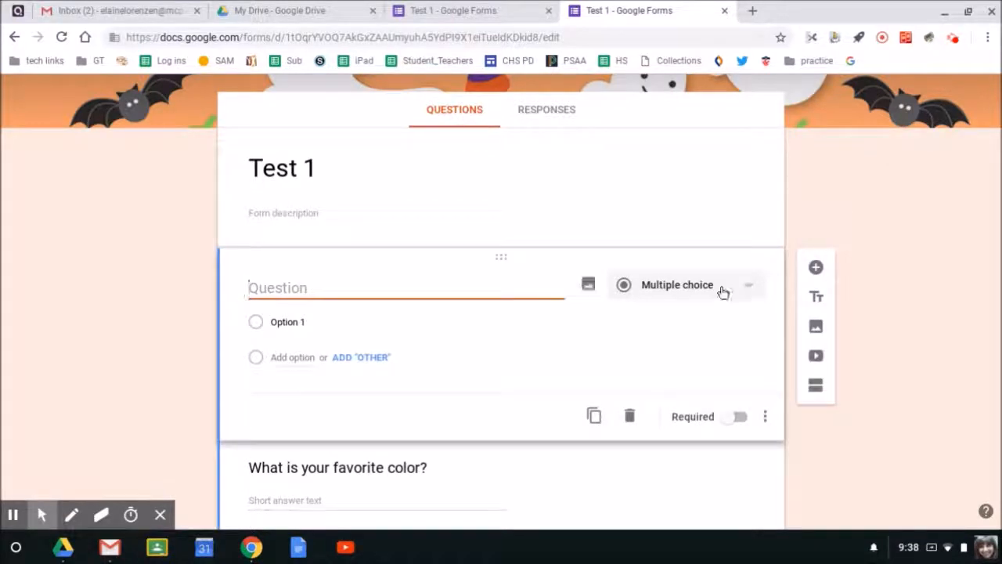
click(748, 292)
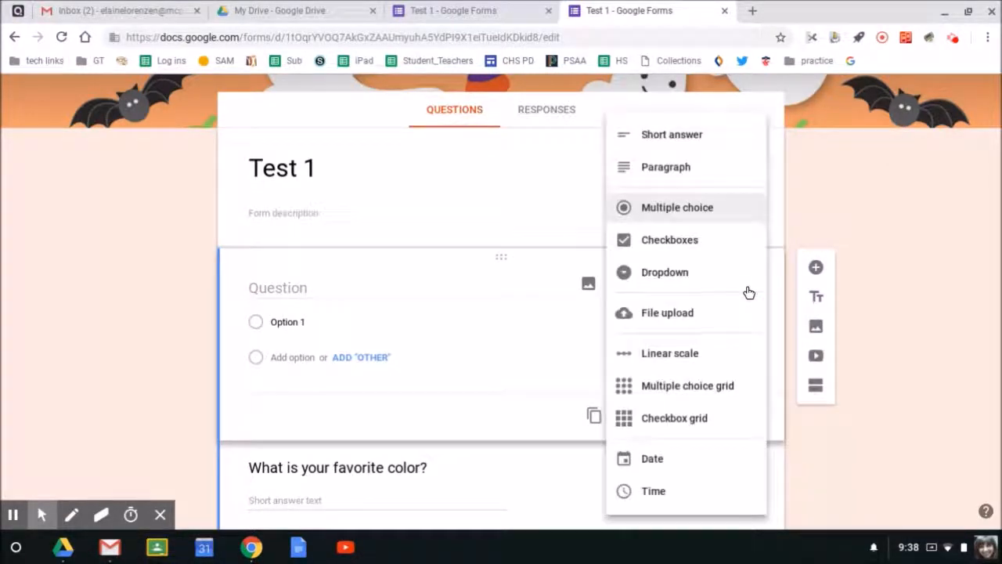
click(697, 389)
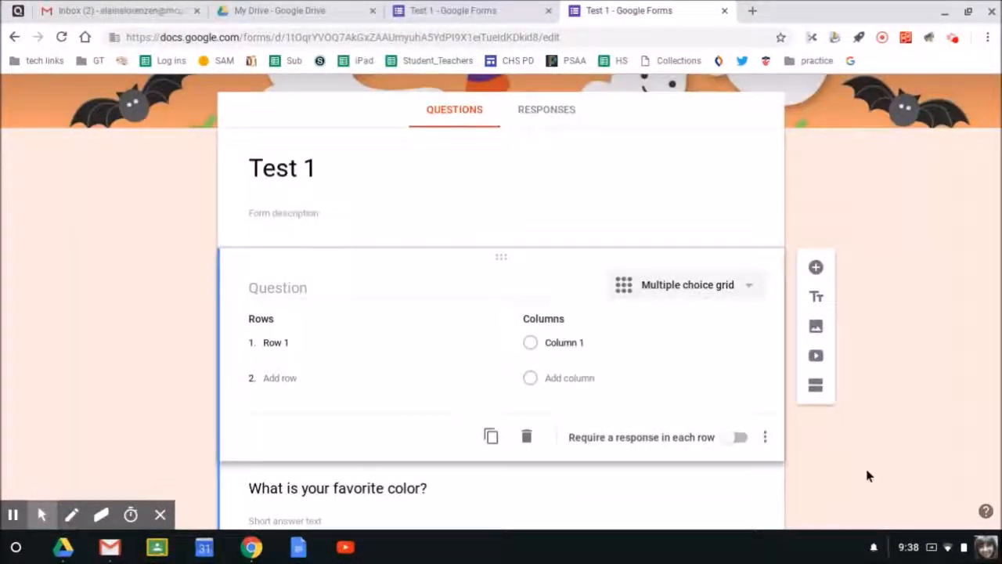
Move the new multiple choice grid question below the job satisfaction question, at the end of the form.
scroll(917, 381, down, 2)
scroll(946, 384, down, 4)
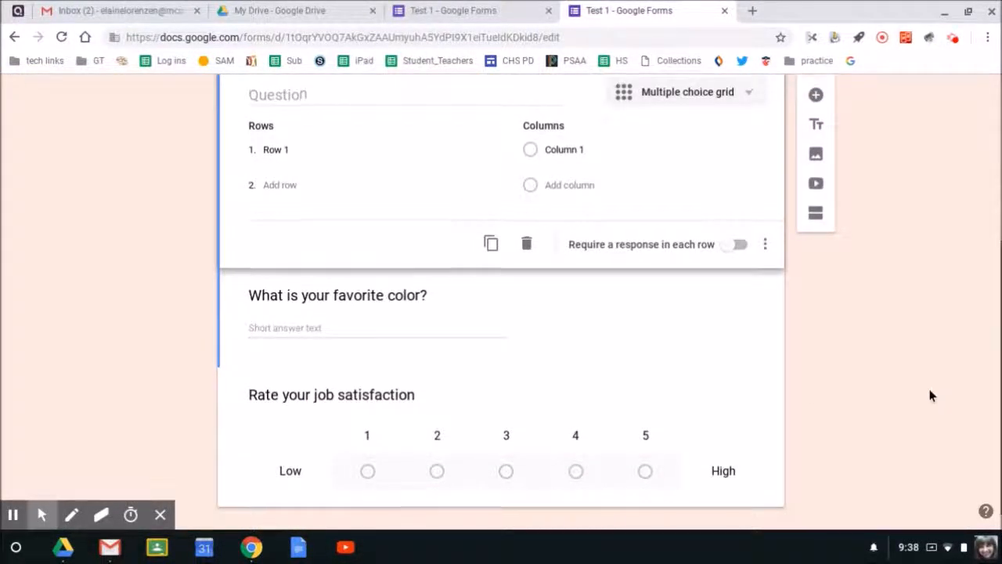
scroll(931, 395, up, 1)
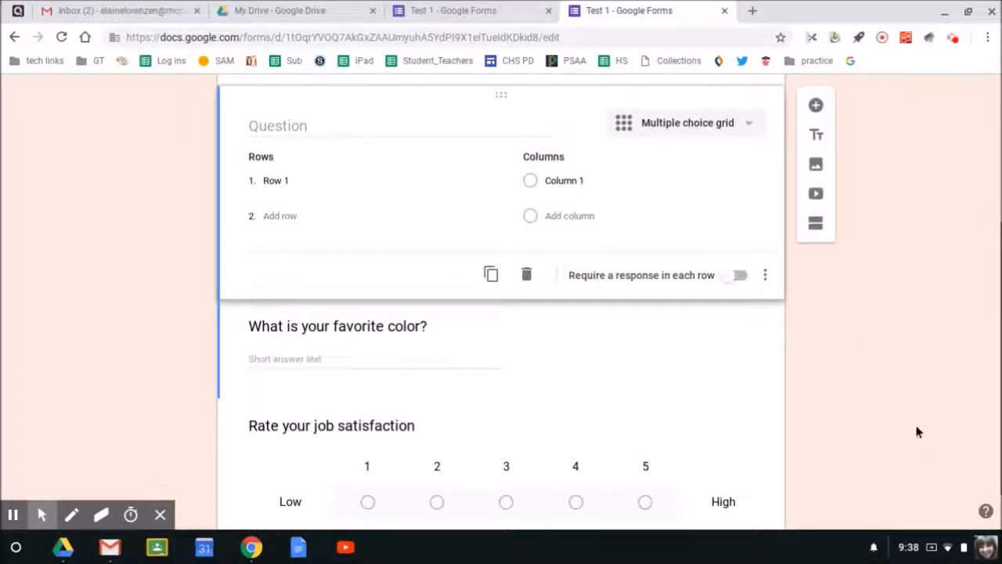
drag(405, 87, 427, 480)
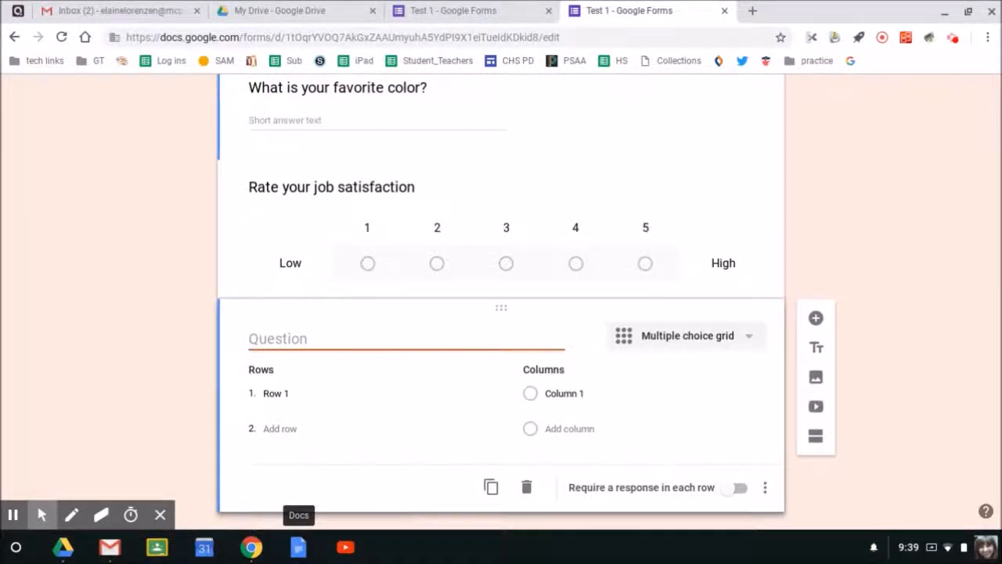
Enter "Please respond to the following statements" as the text of the multiple choice grid question.
text(P)
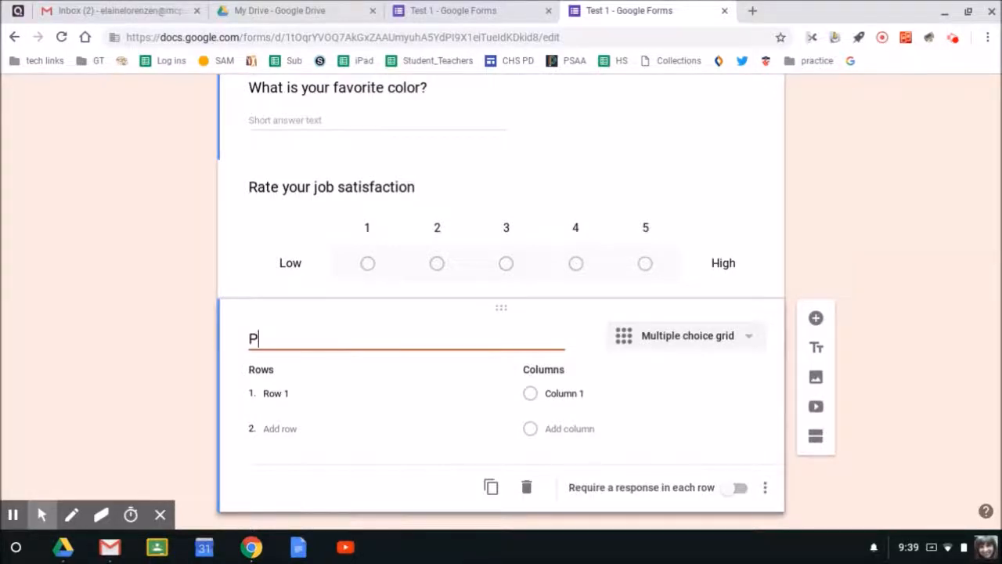
text(e)
text(lease e)
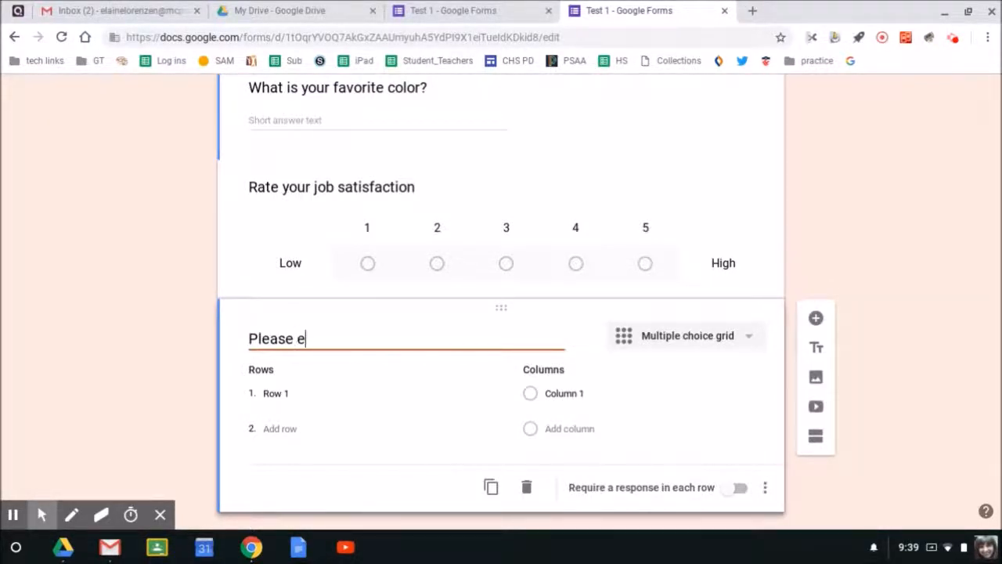
key(BackSpace)
text(respo)
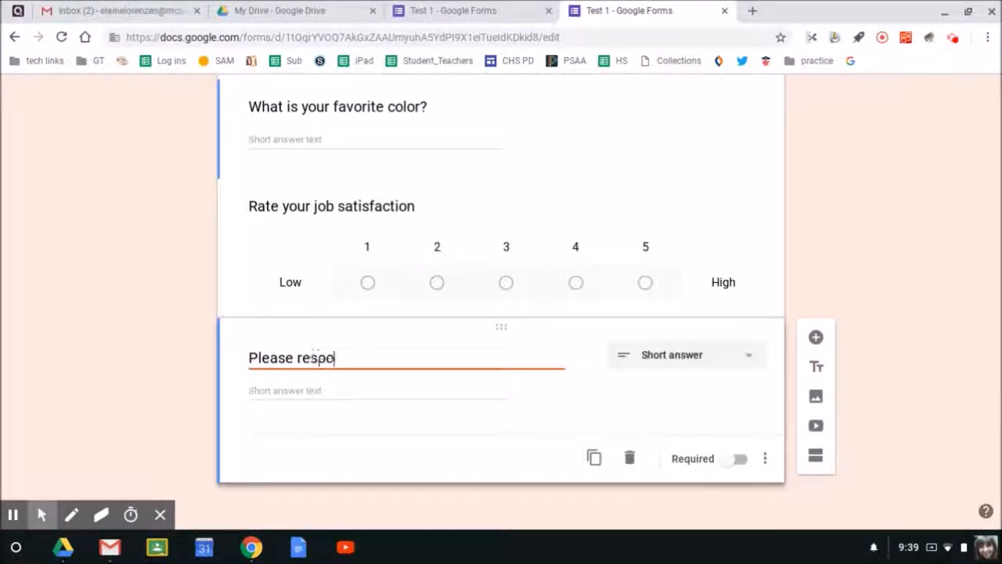
text(nd to the foll)
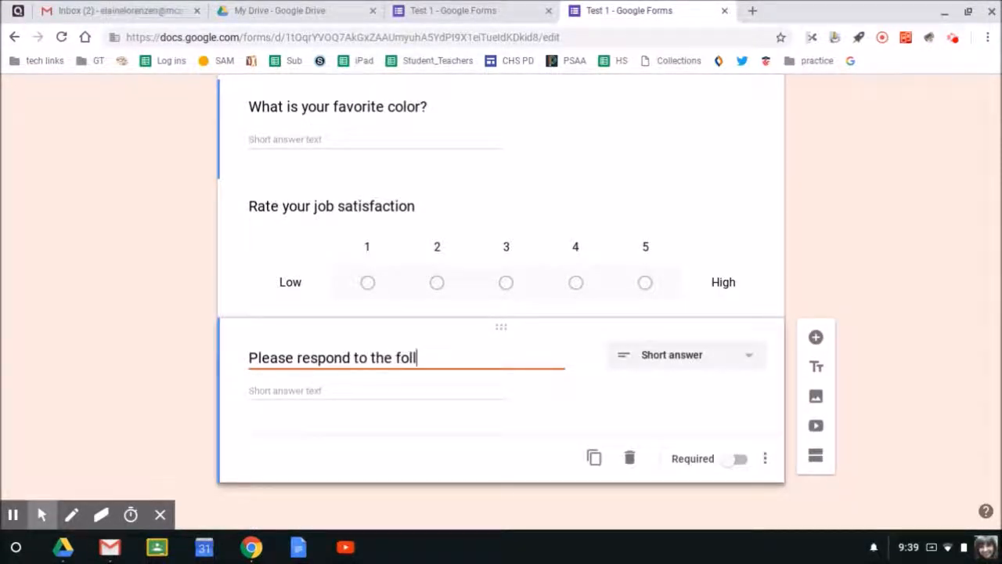
text(owing statements)
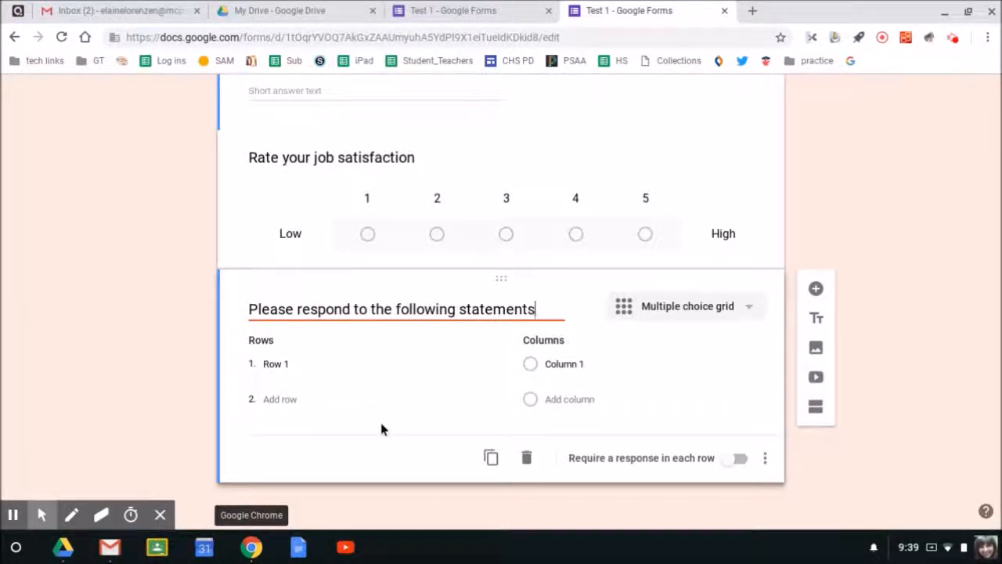
Fill in the grid's rows with the statements "Google rocks!" and "Teachers should be paid more".
click(300, 361)
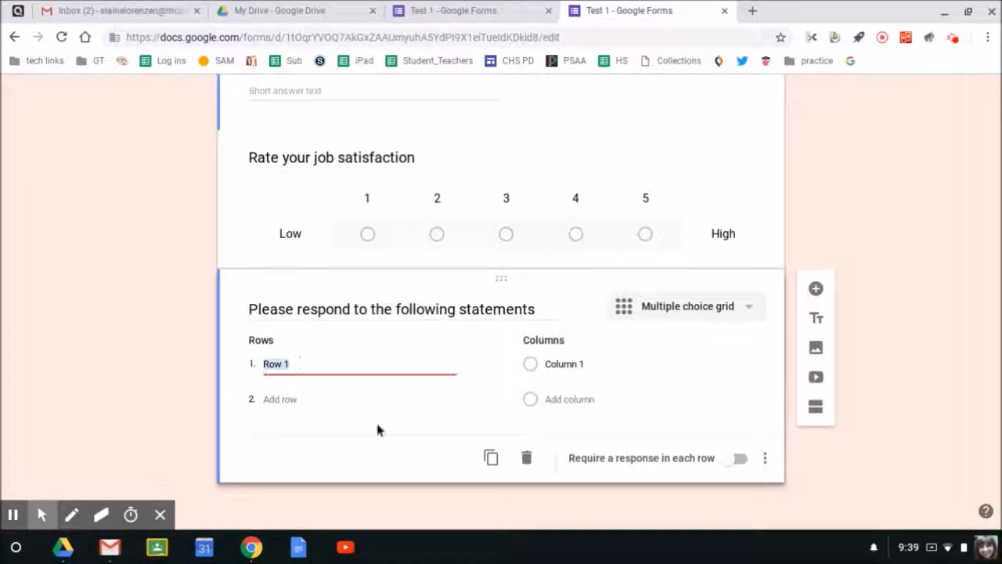
click(377, 430)
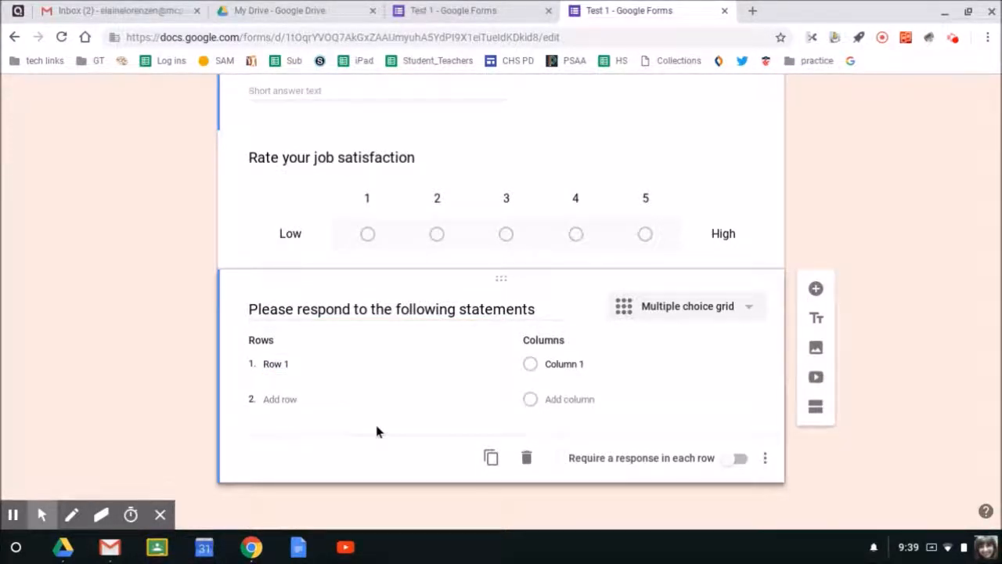
click(306, 361)
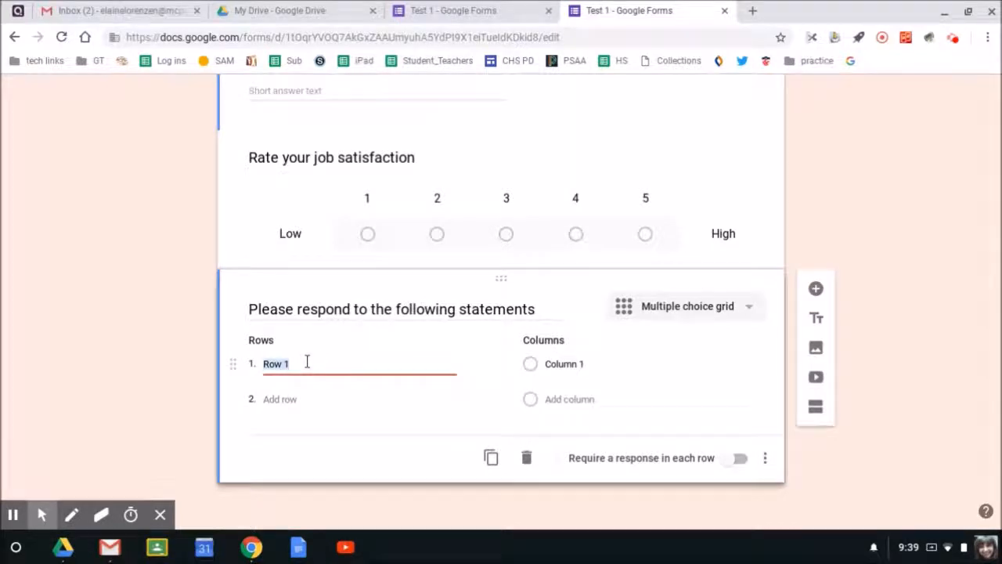
text(Google rock)
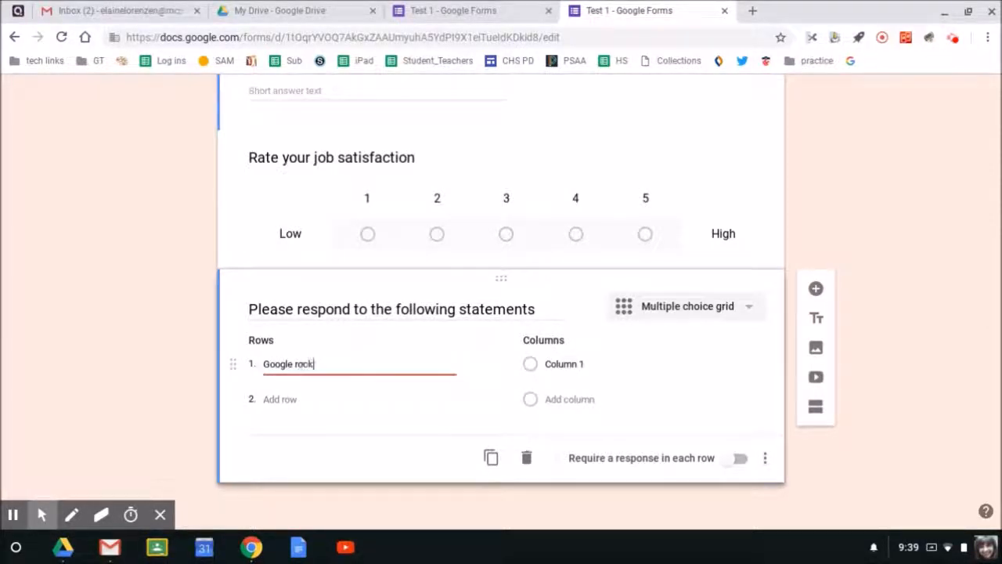
text(s!)
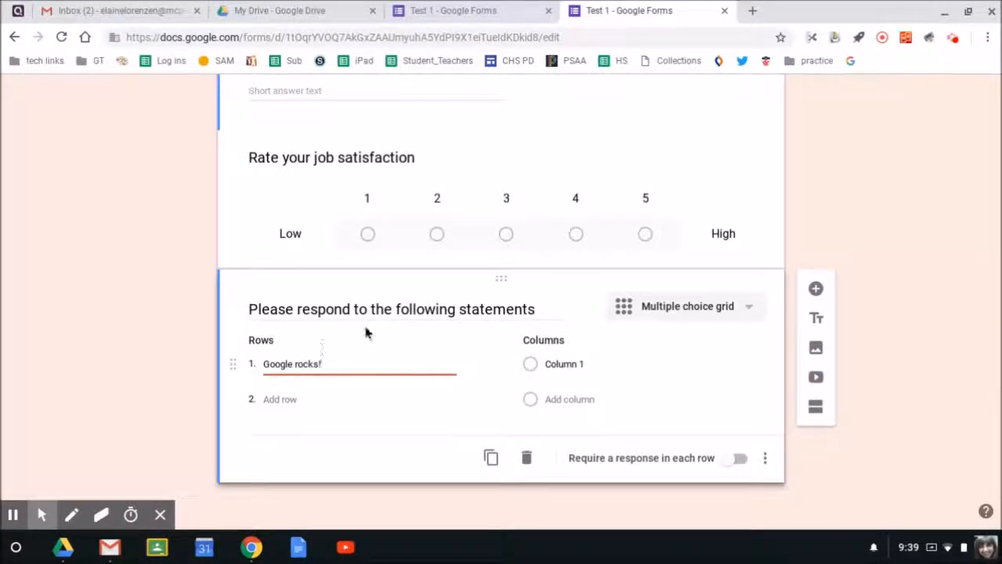
click(287, 399)
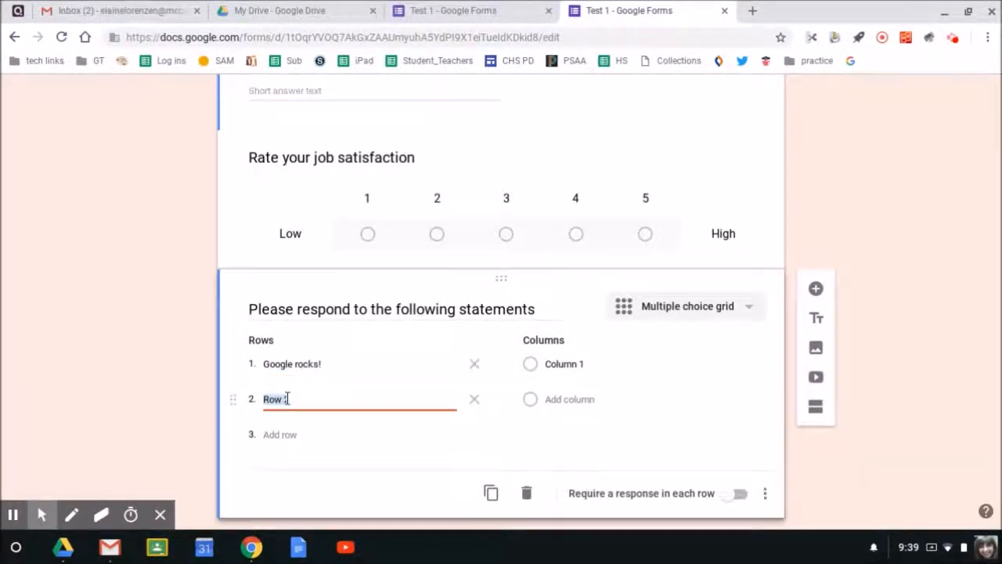
text(Teachers shoul)
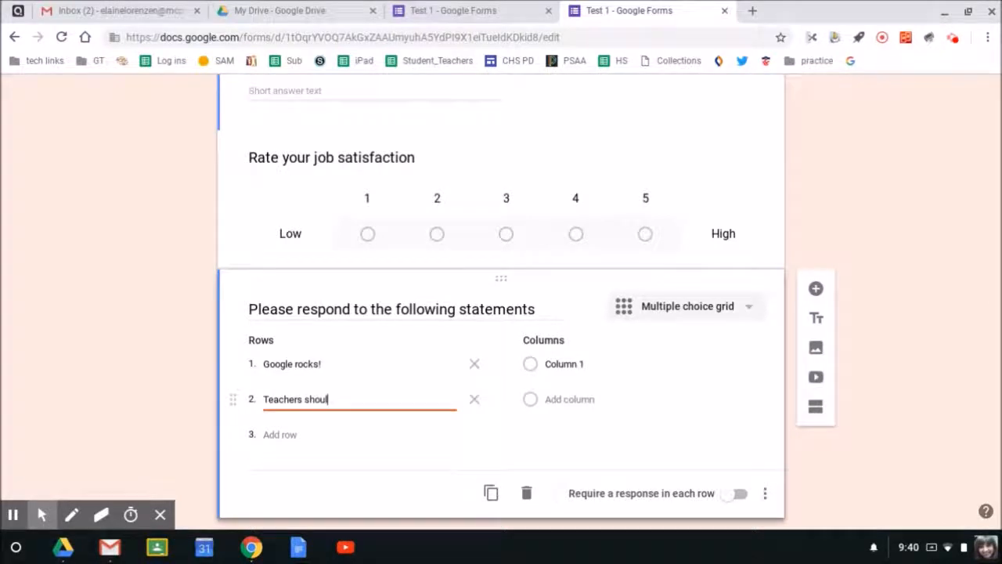
text(be)
text(paid more)
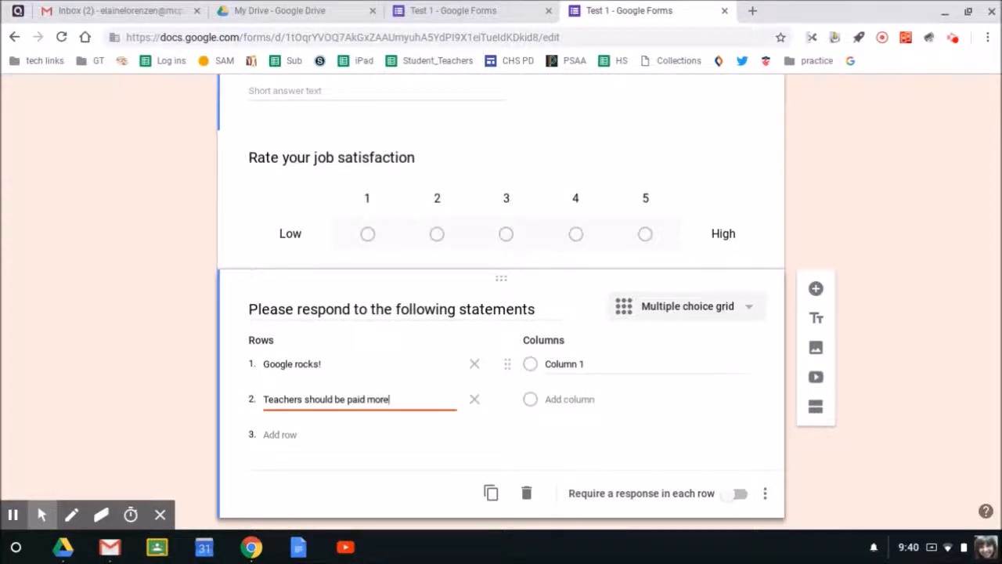
Fill in the grid's columns with the options Strongly Agree, Agree, Disagree and Strongly Disagree.
click(588, 364)
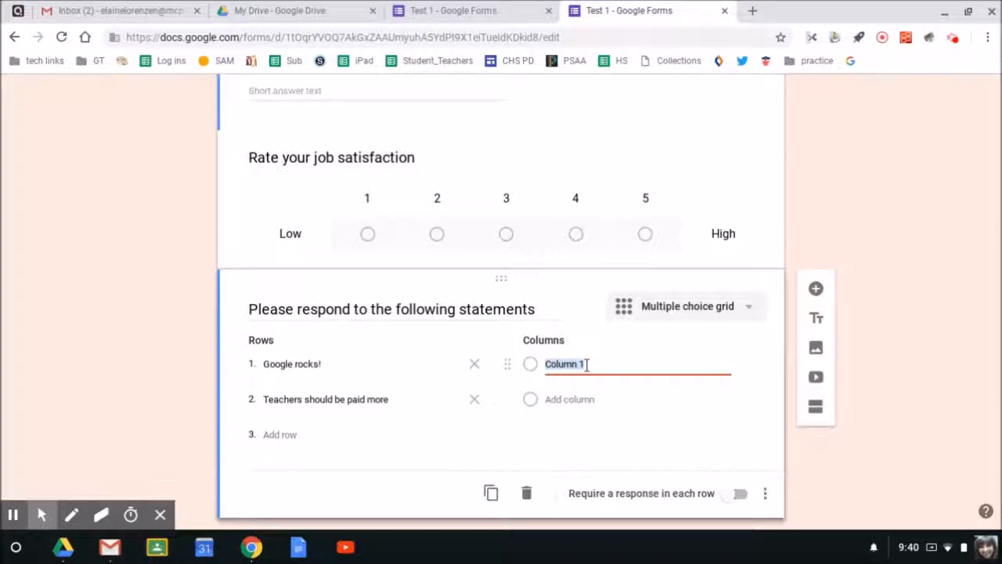
text(Strong)
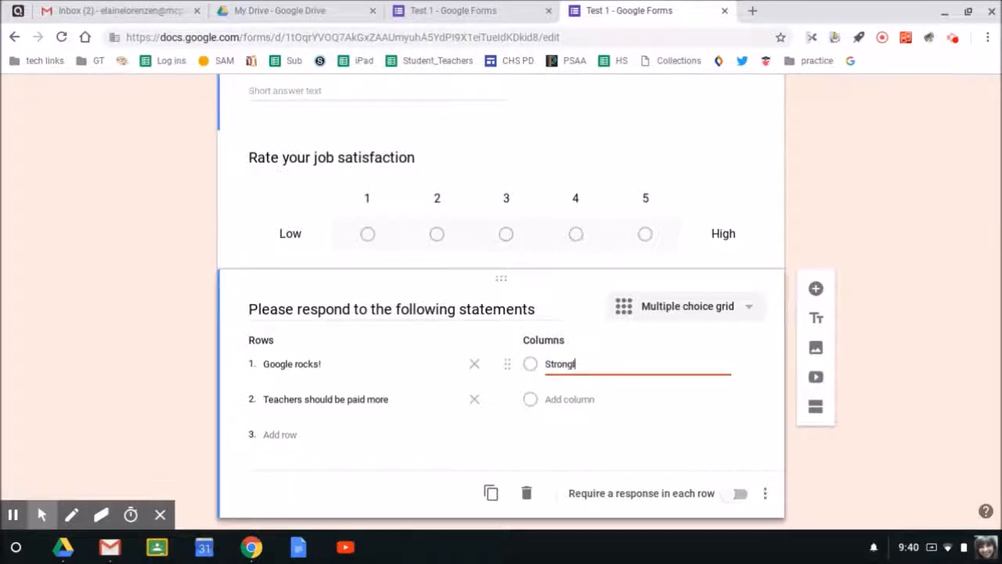
text(ly Agree)
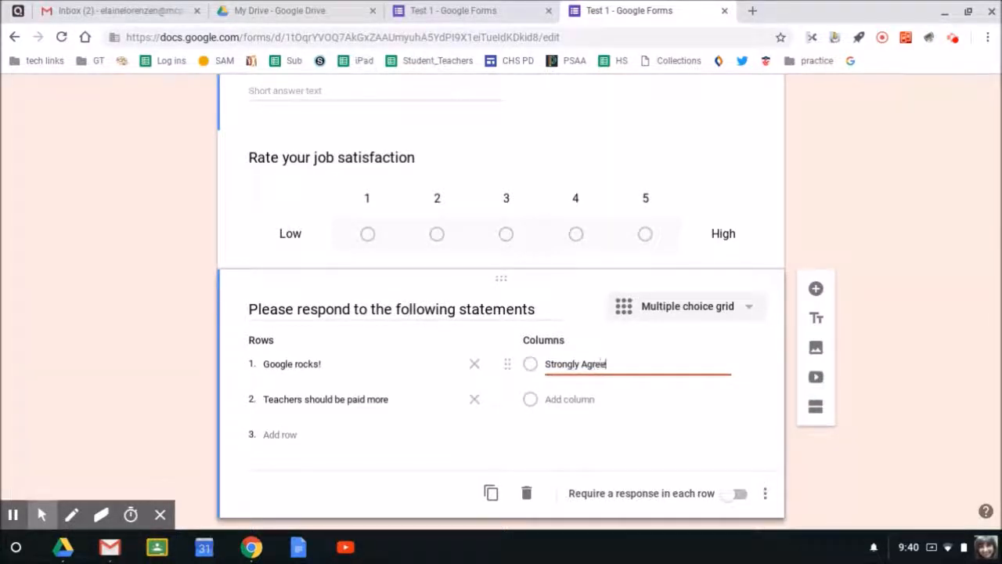
click(587, 400)
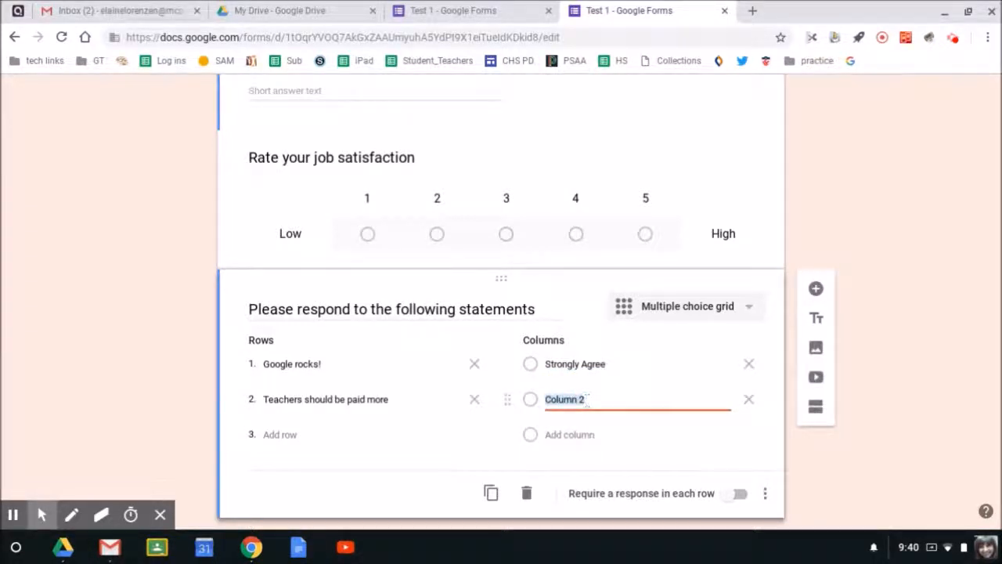
text(Agree)
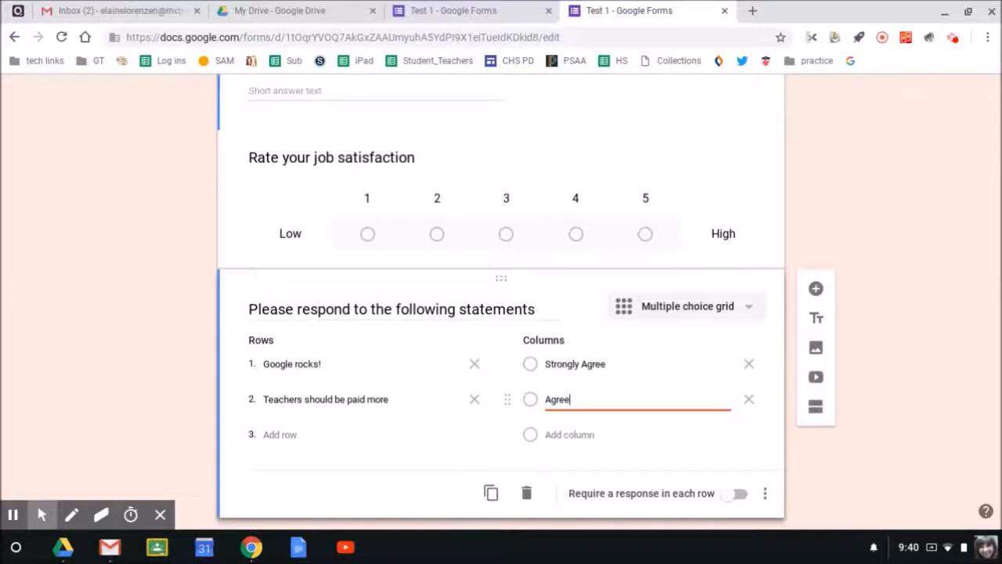
key(Return)
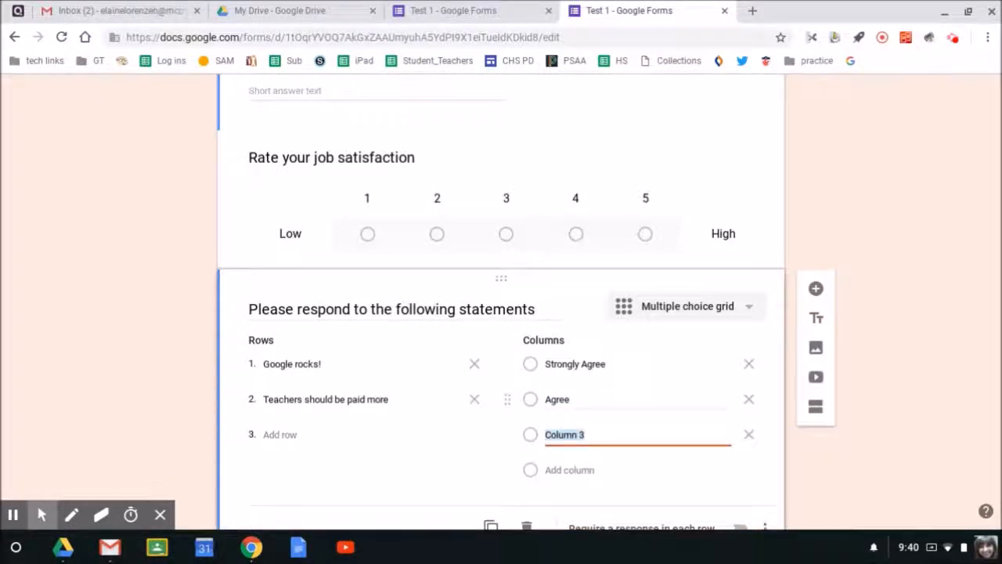
text(Disagree)
key(Return)
text(Strongl)
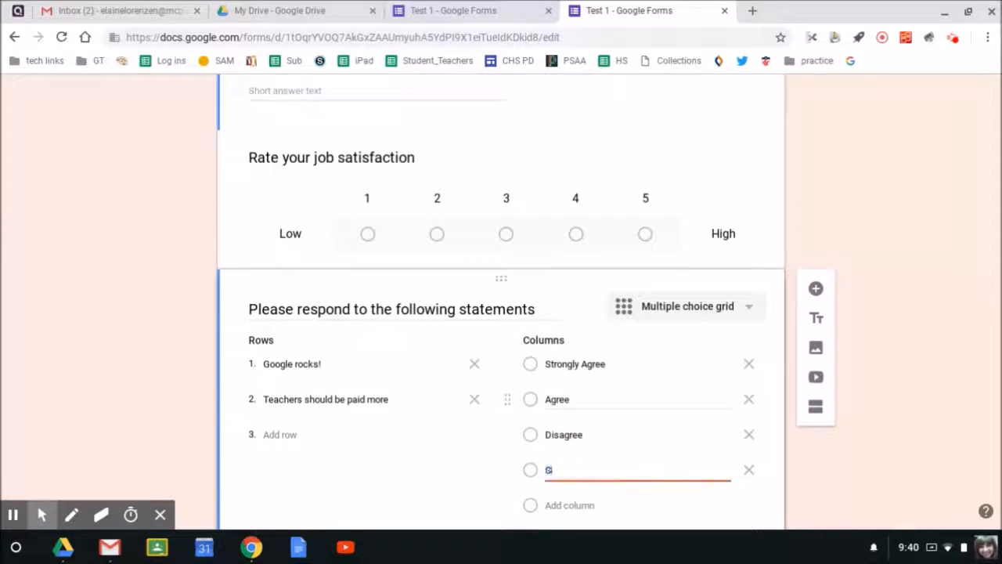
text(y Disagree)
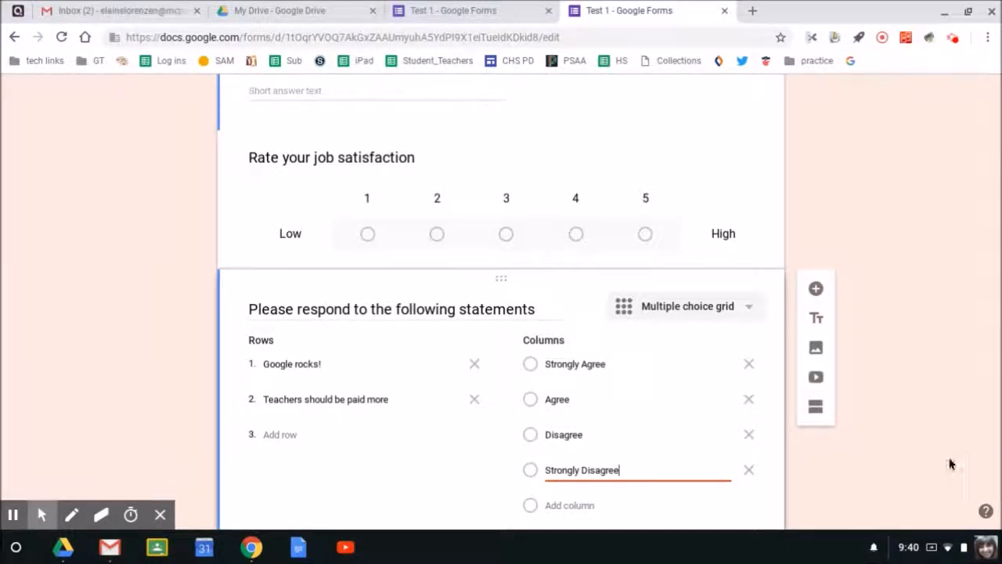
Preview the form, try Disagree for "Google rocks!" and Strongly Agree for "Teachers should be paid more", and return to editing without saving the responses.
scroll(932, 468, up, 4)
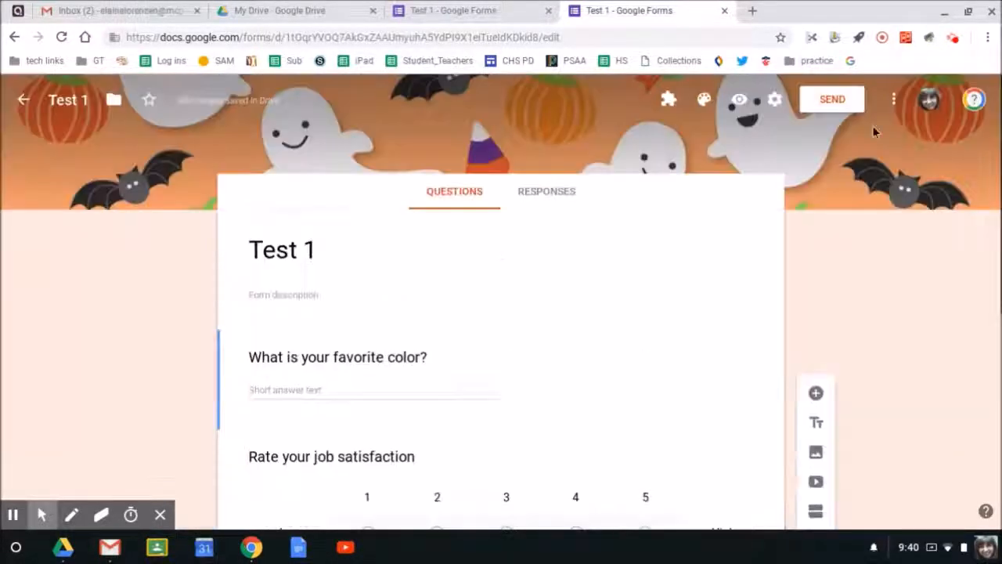
click(740, 100)
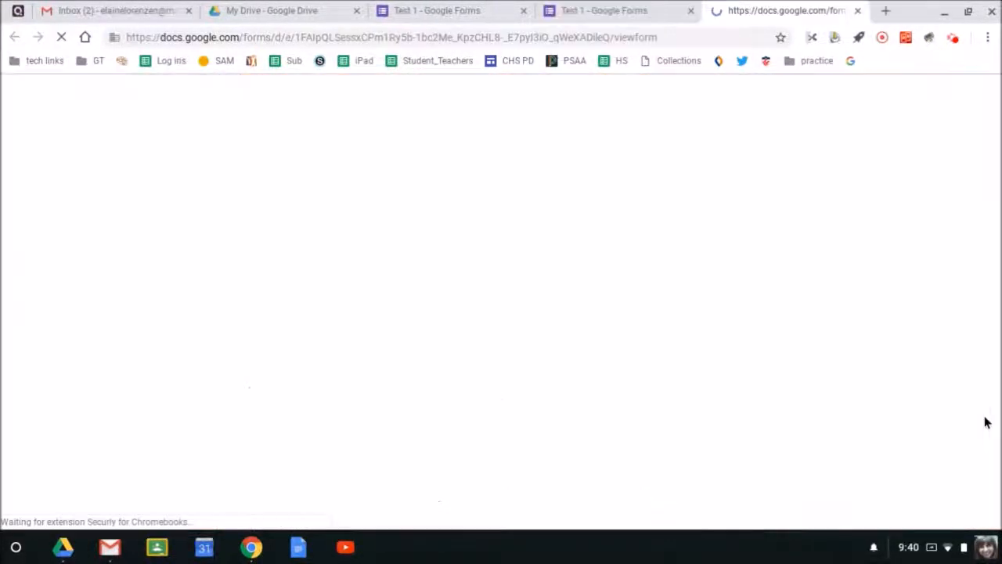
scroll(942, 412, down, 3)
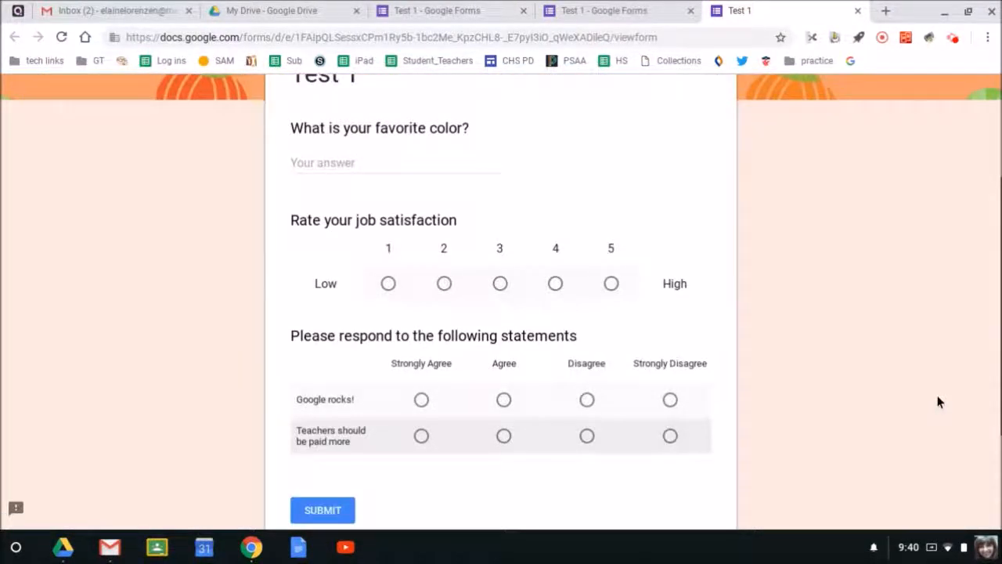
click(589, 401)
click(421, 436)
scroll(906, 255, up, 5)
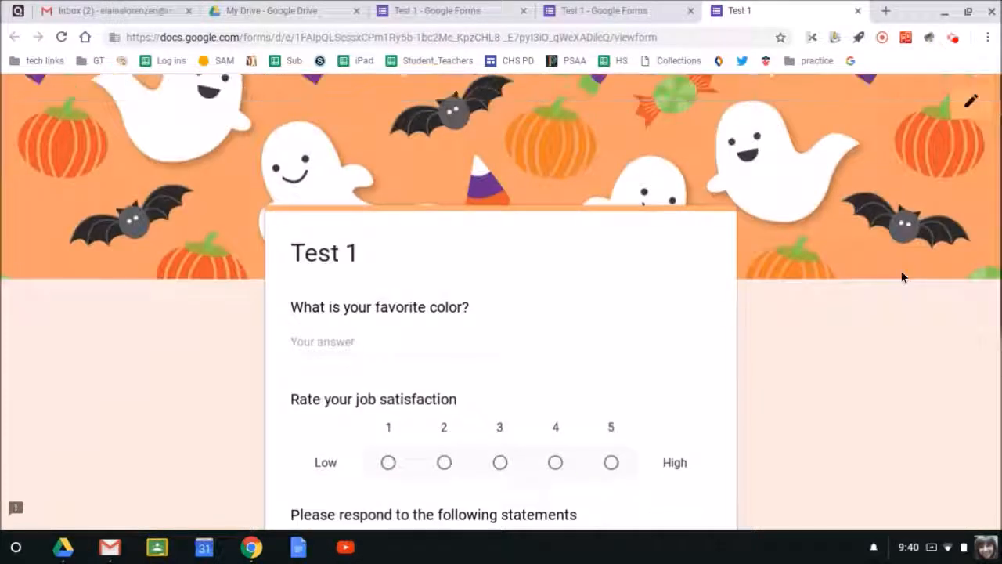
click(971, 101)
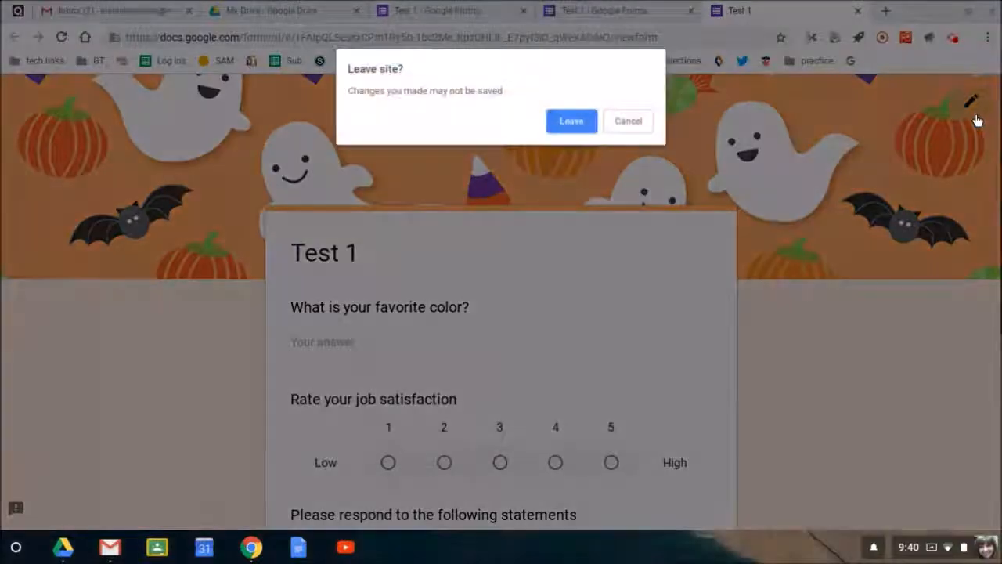
click(567, 121)
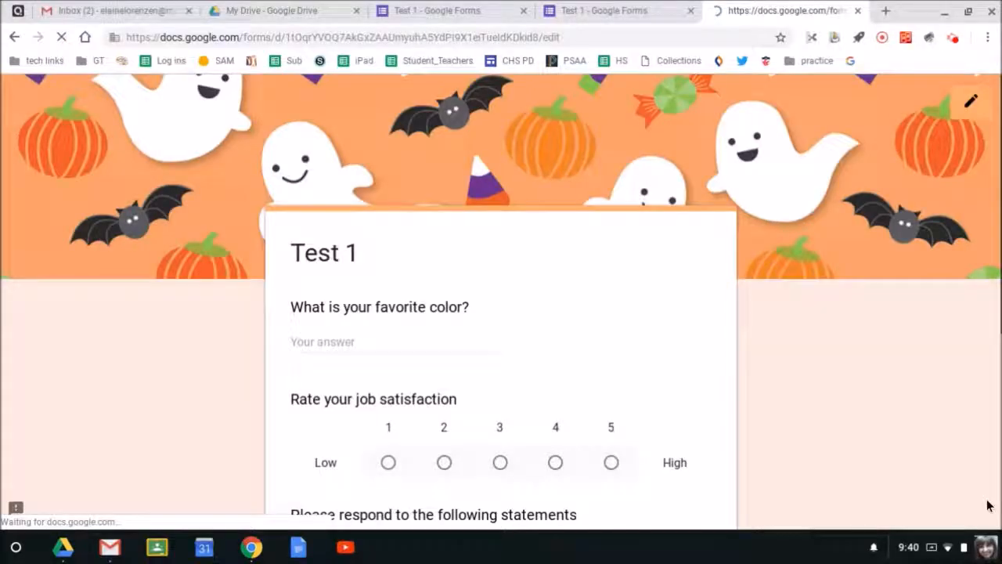
scroll(842, 294, down, 5)
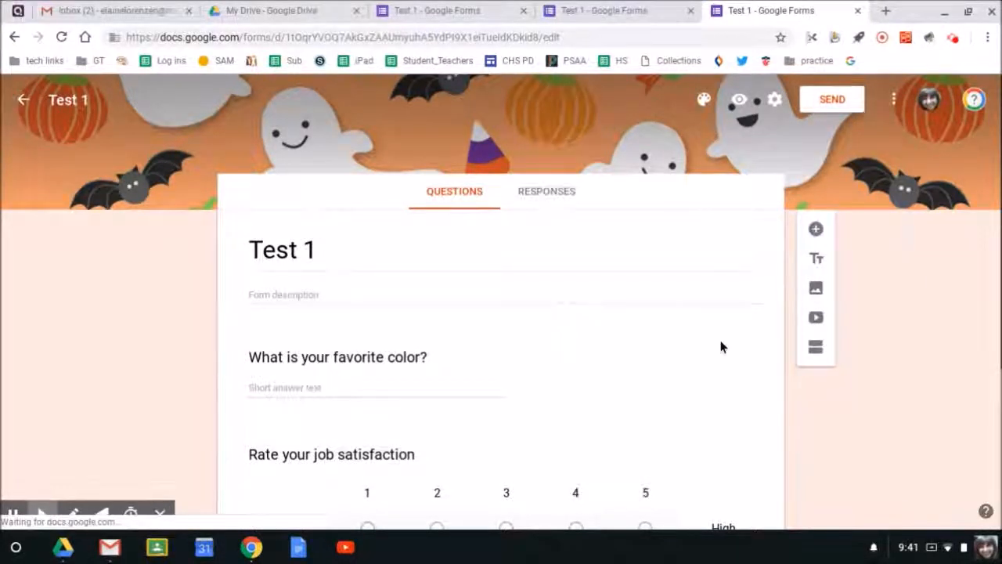
scroll(720, 344, down, 3)
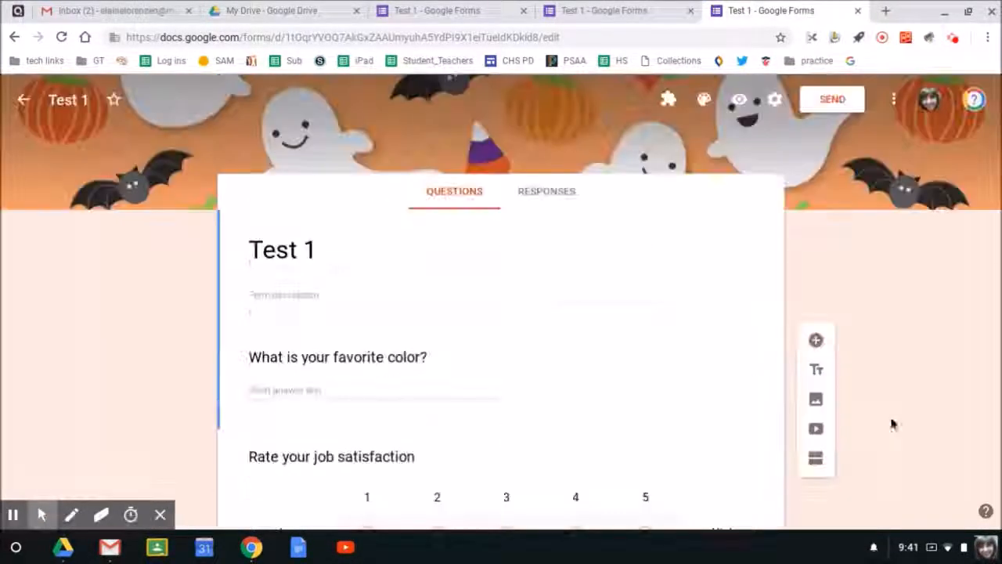
scroll(879, 373, down, 3)
scroll(891, 404, up, 3)
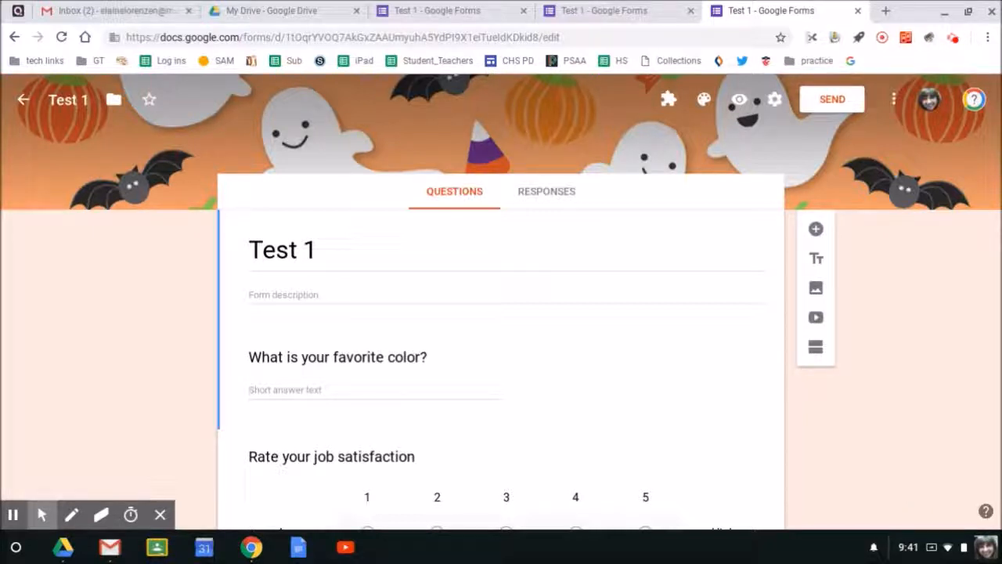
Open the form's sending options and review the email fields for recipient, subject and message.
click(830, 109)
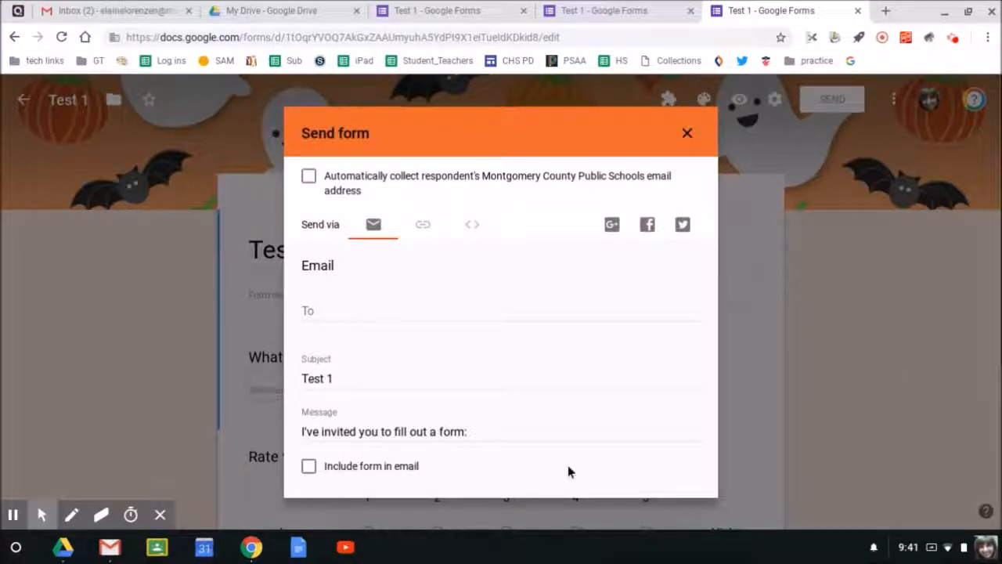
click(356, 311)
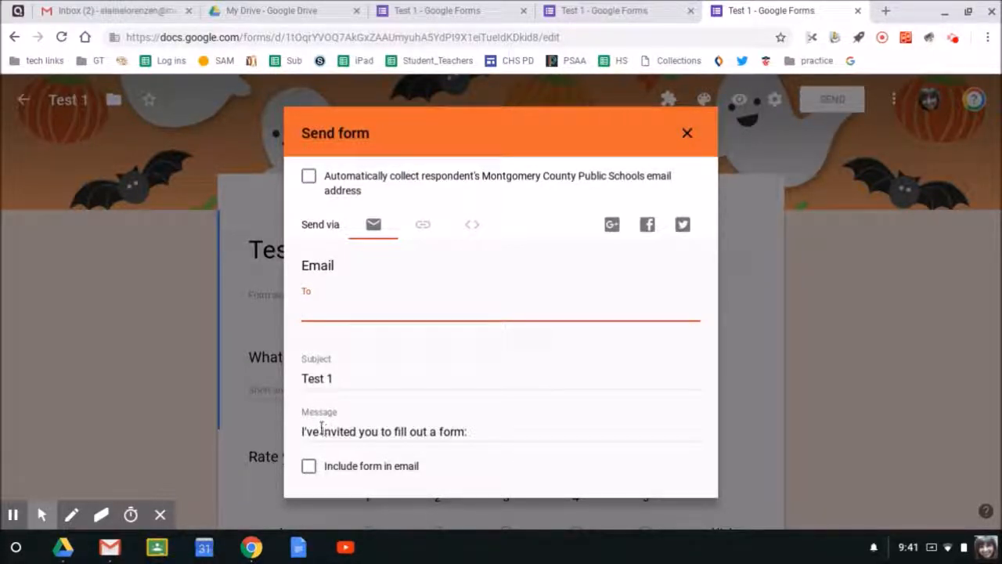
scroll(634, 423, down, 1)
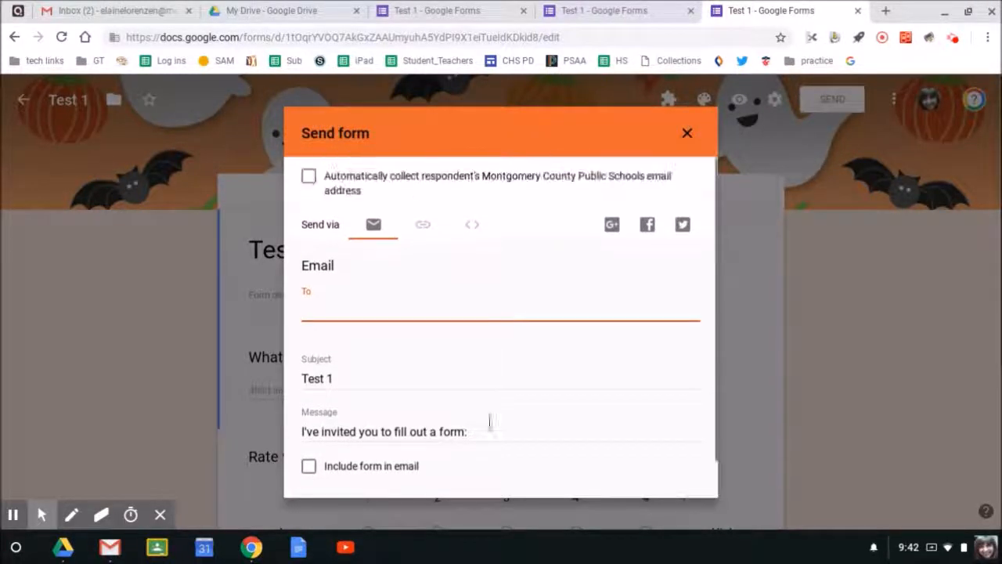
Get the form's shareable link as a shortened URL, copy it, and close the sending options.
click(422, 228)
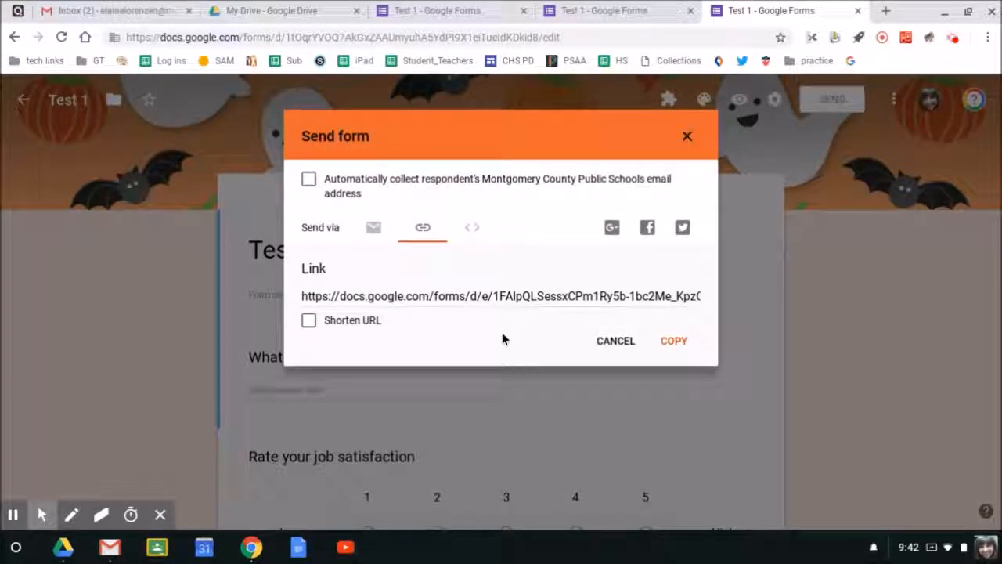
click(309, 321)
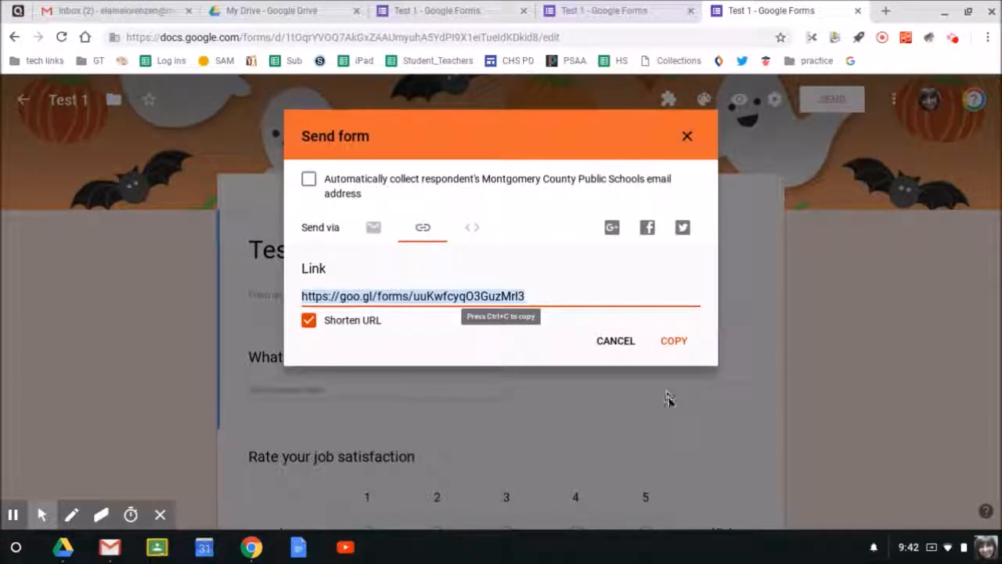
click(677, 348)
click(675, 343)
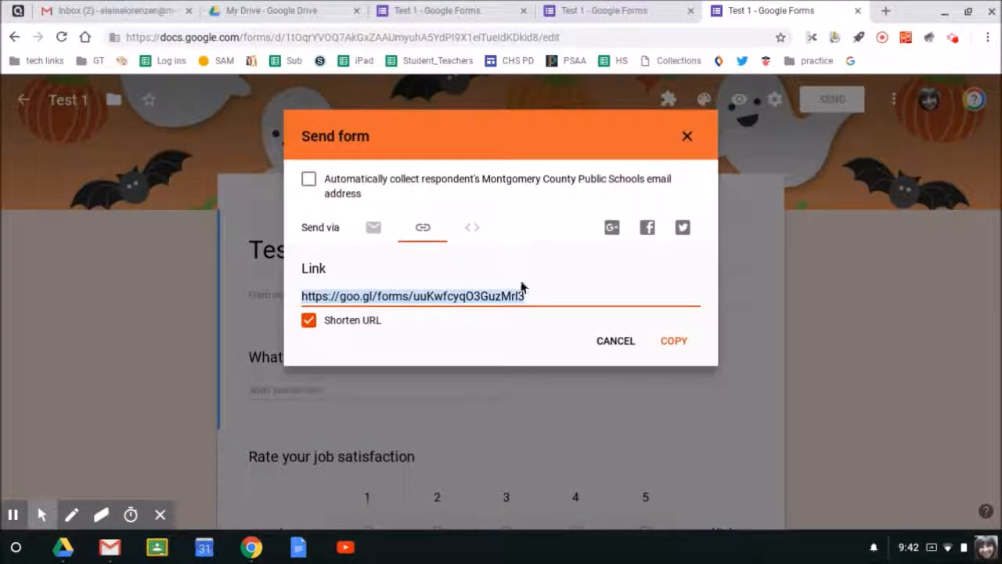
click(684, 139)
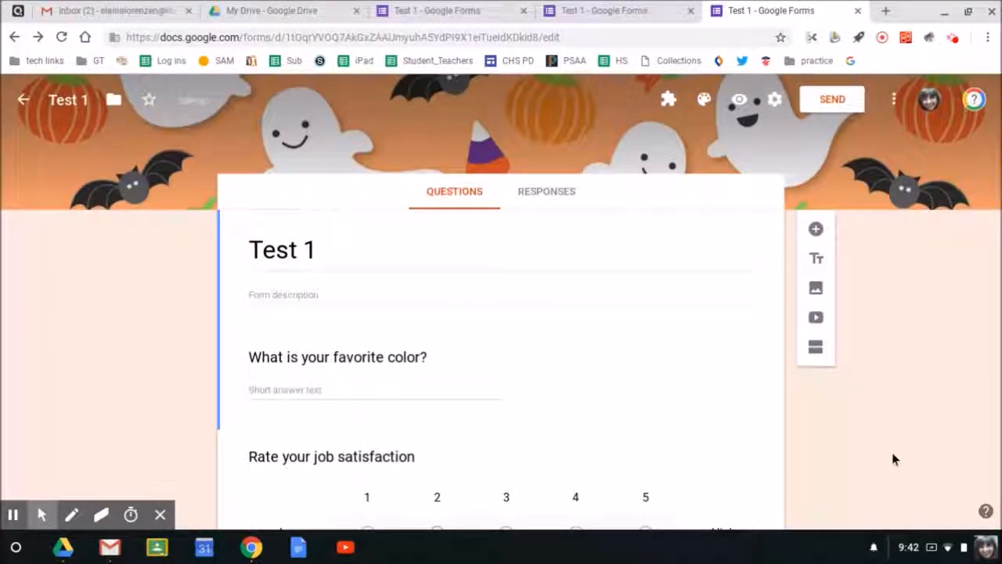